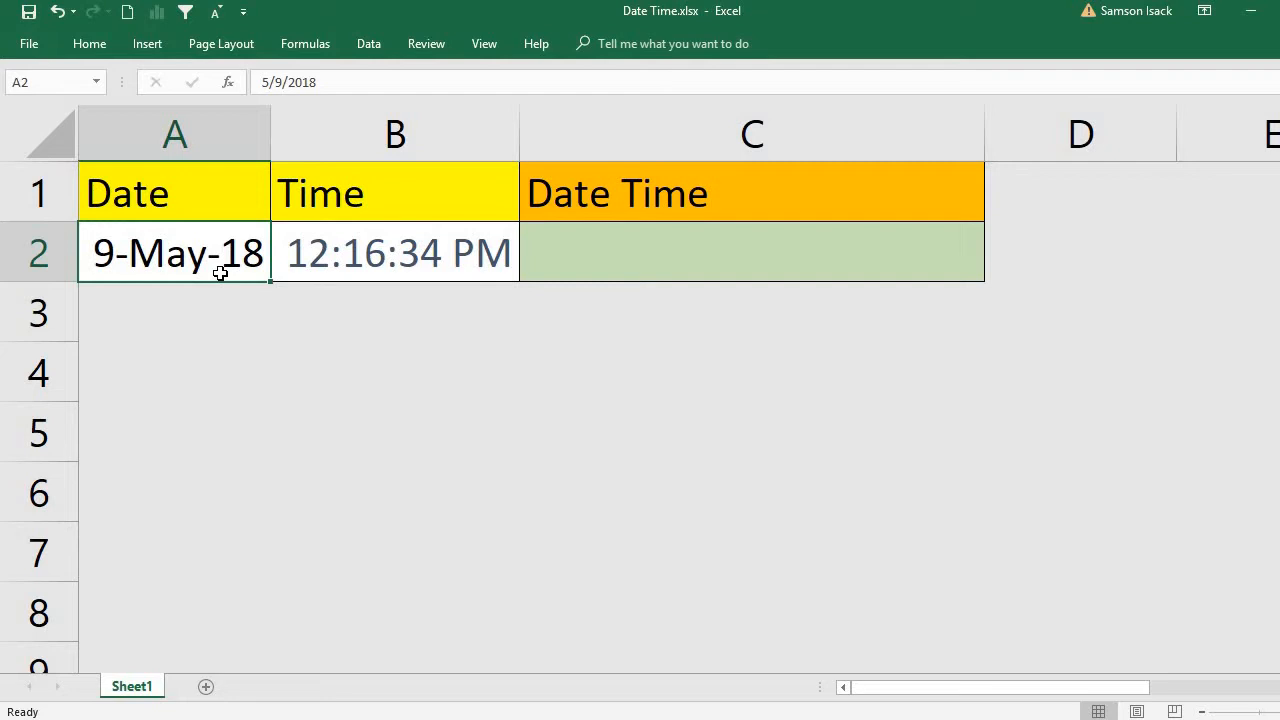
{"action": "left_click", "coordinate": [405, 198]}
{"action": "left_click", "coordinate": [424, 257]}
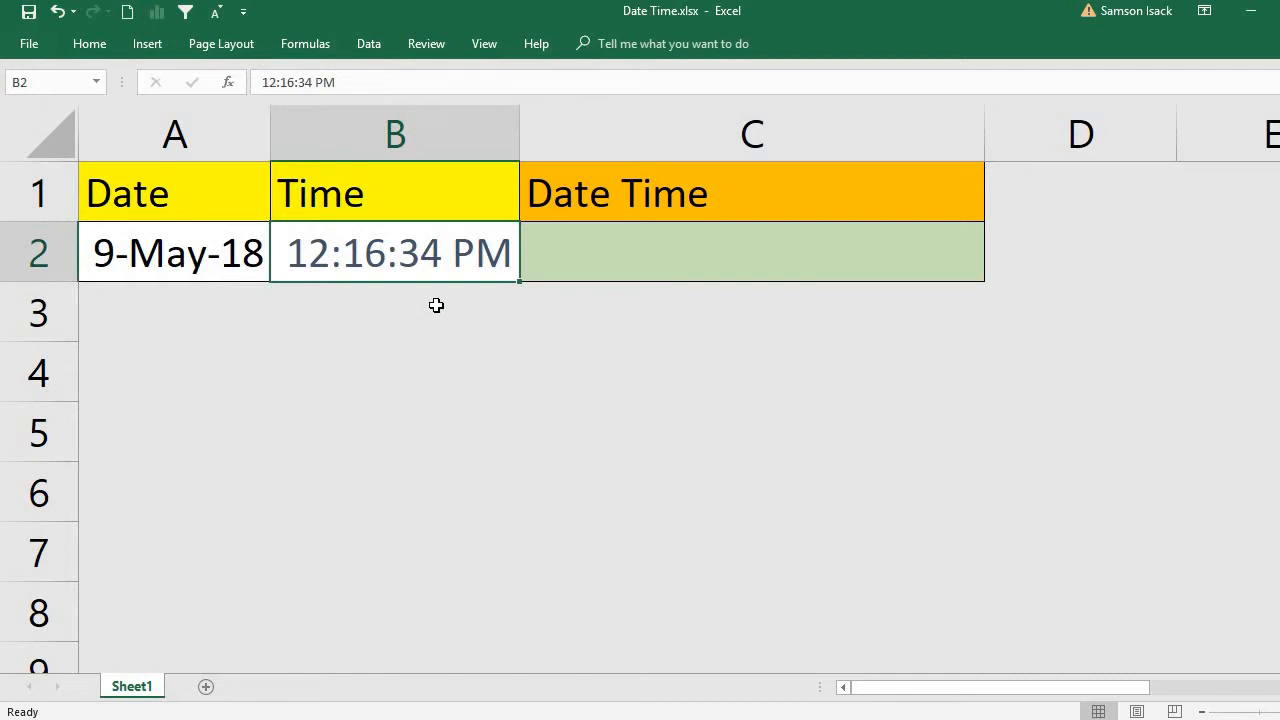
{"action": "left_click", "coordinate": [655, 262]}
{"action": "left_click", "coordinate": [228, 263]}
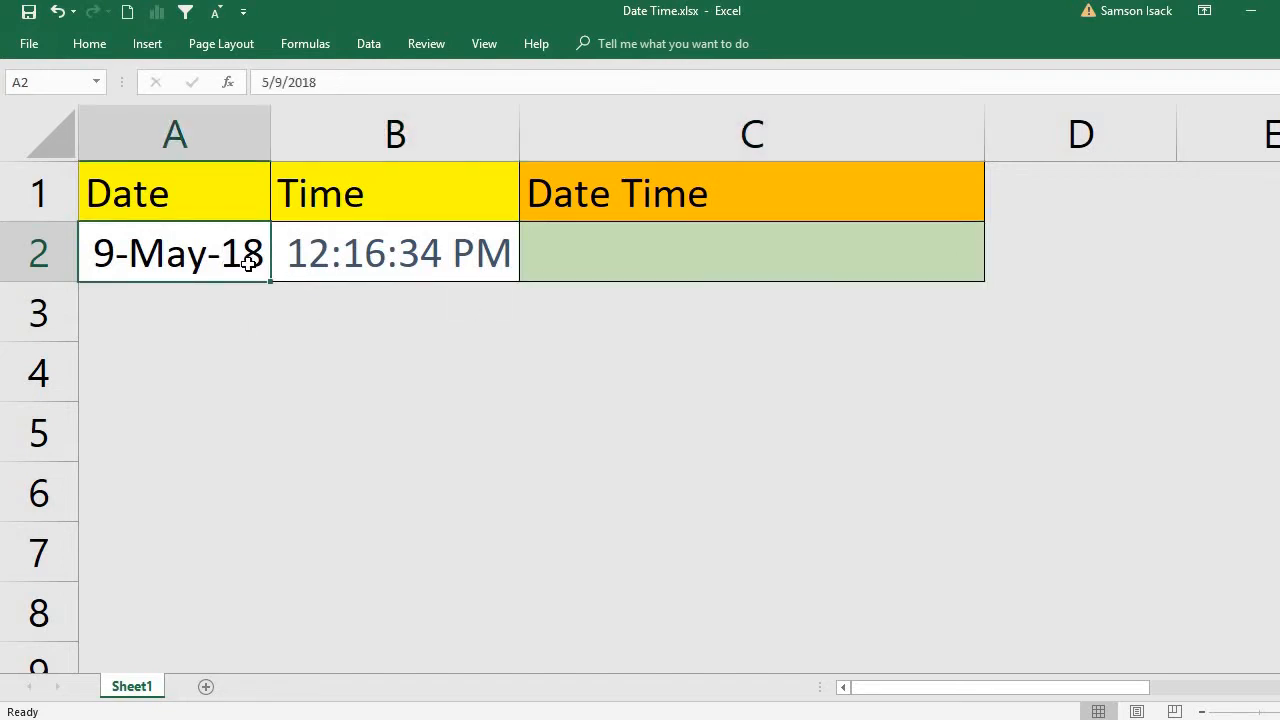
{"action": "left_click", "coordinate": [401, 251]}
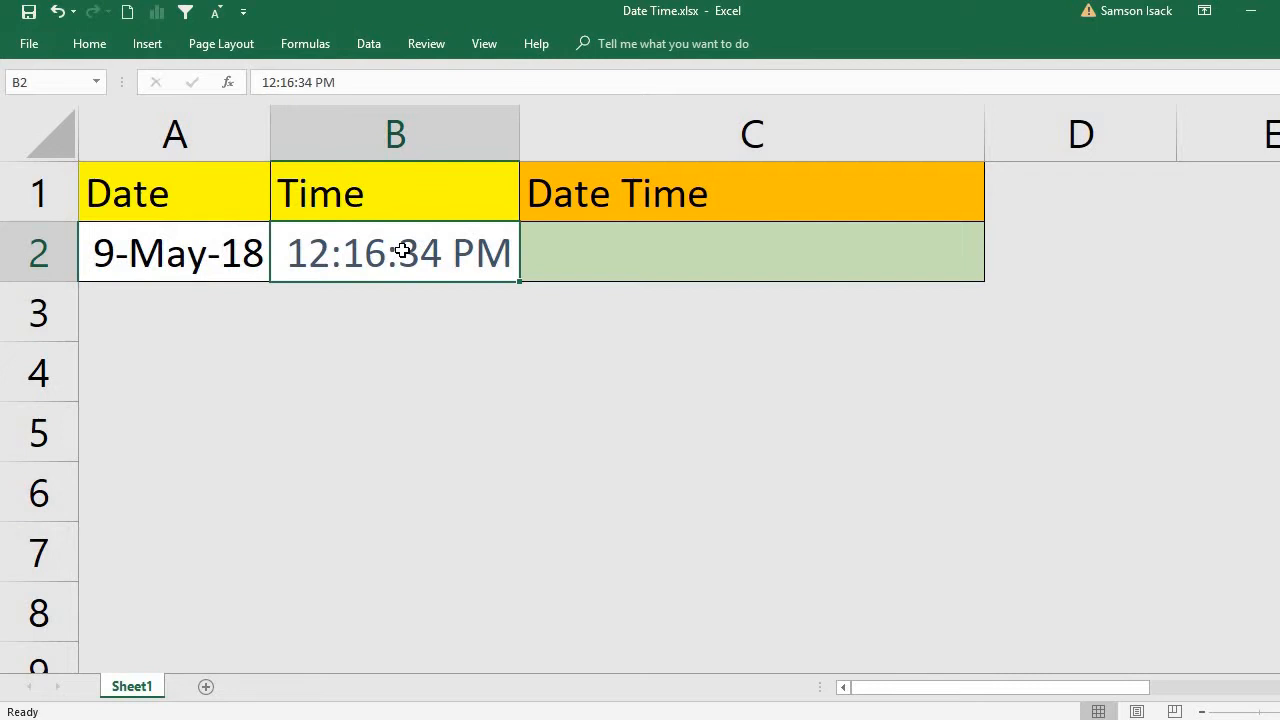
{"action": "left_click", "coordinate": [605, 265]}
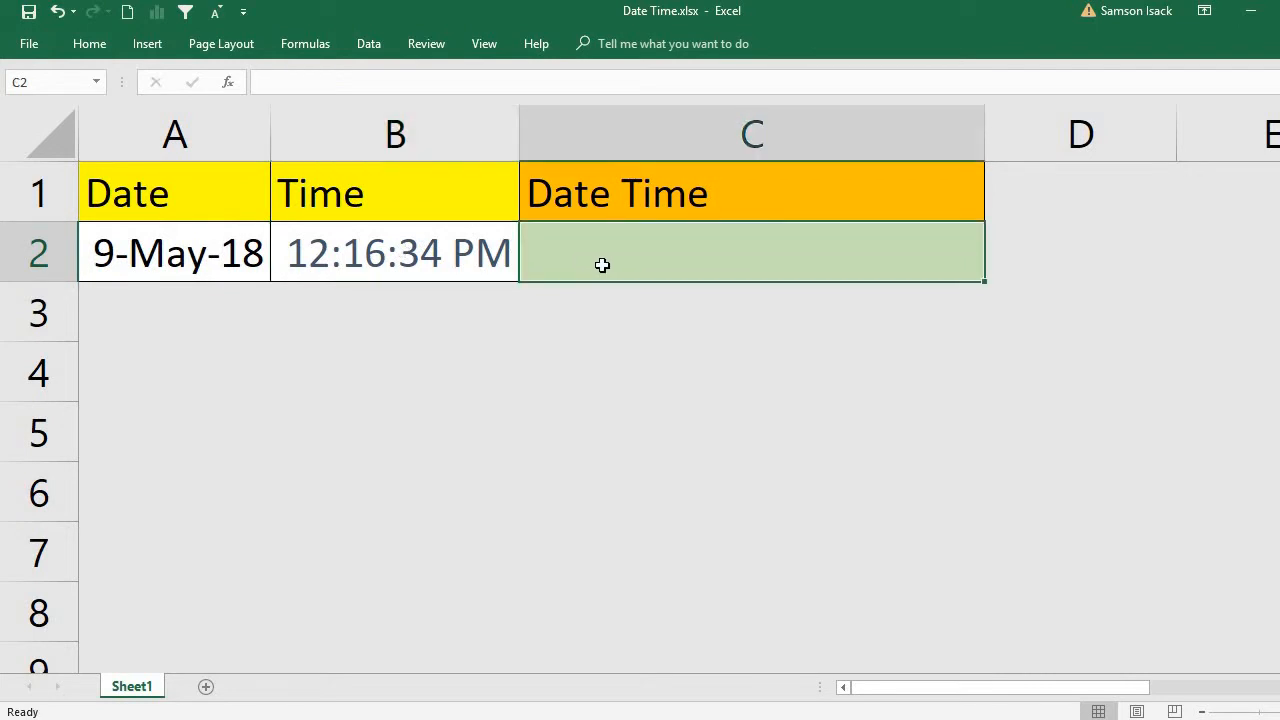
Check the number formats applied to the date in A2 and the time in B2.
{"action": "right_click", "coordinate": [230, 265]}
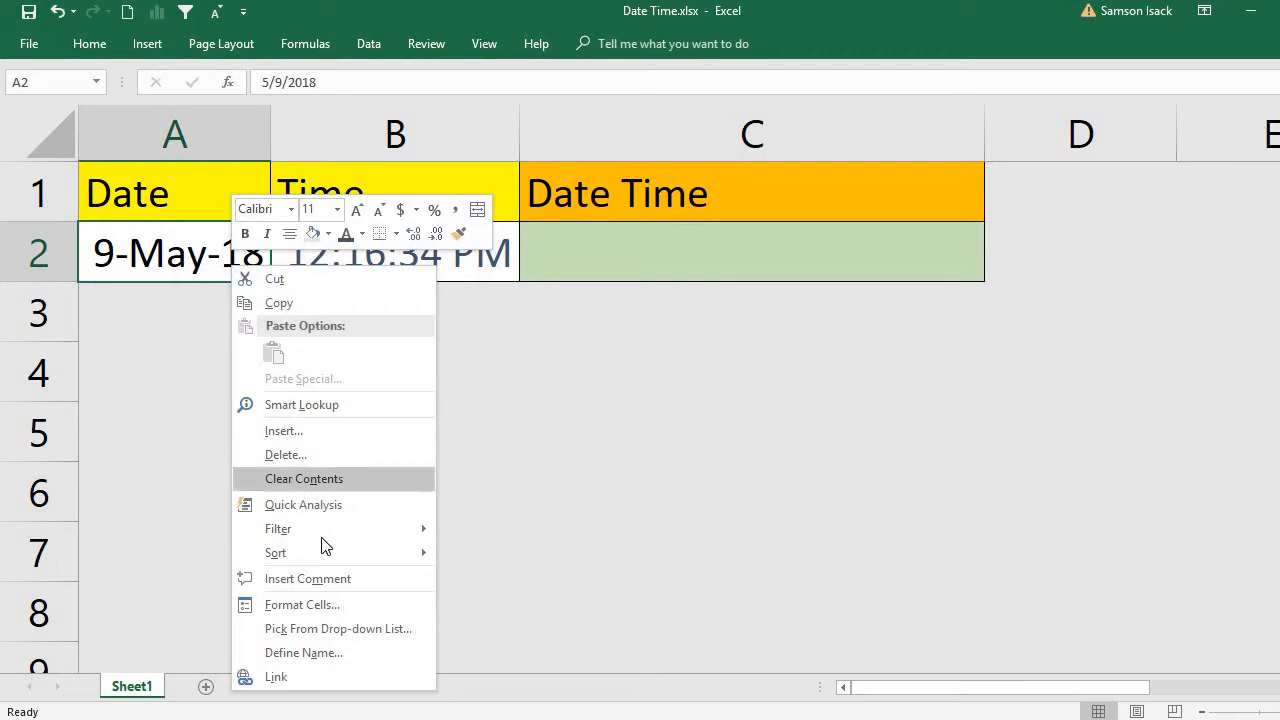
{"action": "left_click", "coordinate": [335, 604]}
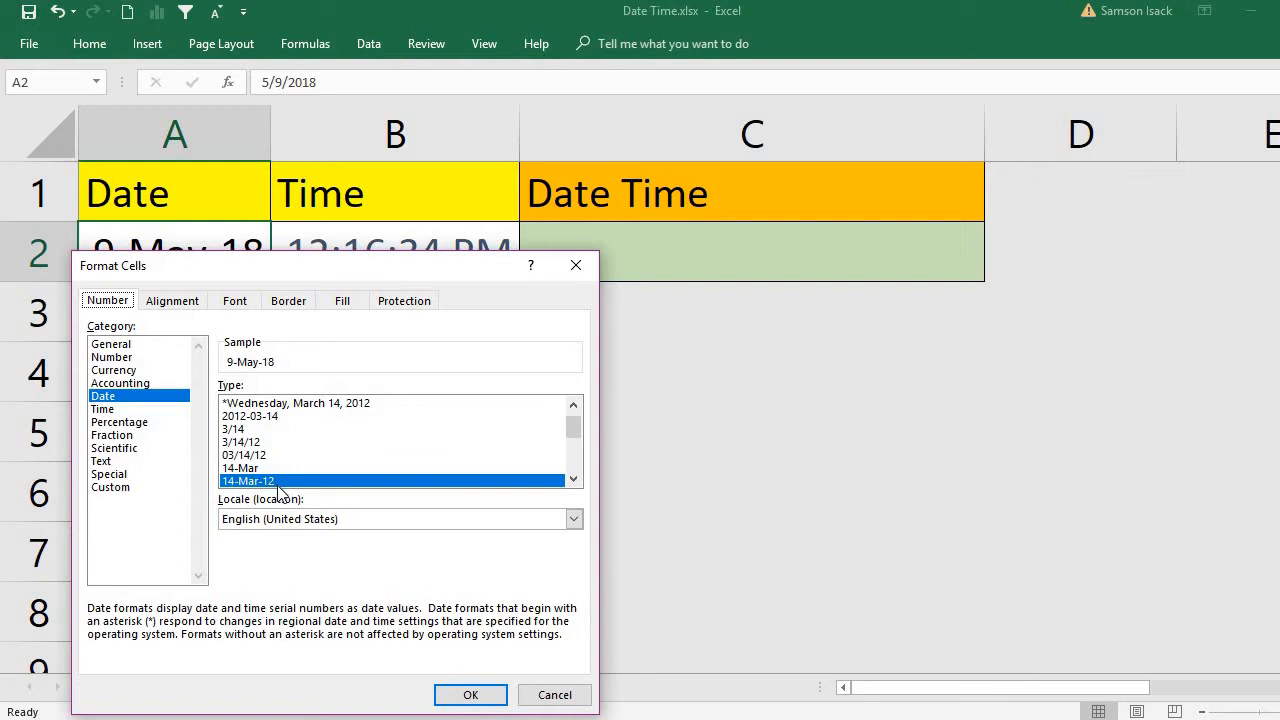
{"action": "left_click", "coordinate": [500, 697]}
{"action": "left_click", "coordinate": [371, 248]}
{"action": "right_click", "coordinate": [371, 248]}
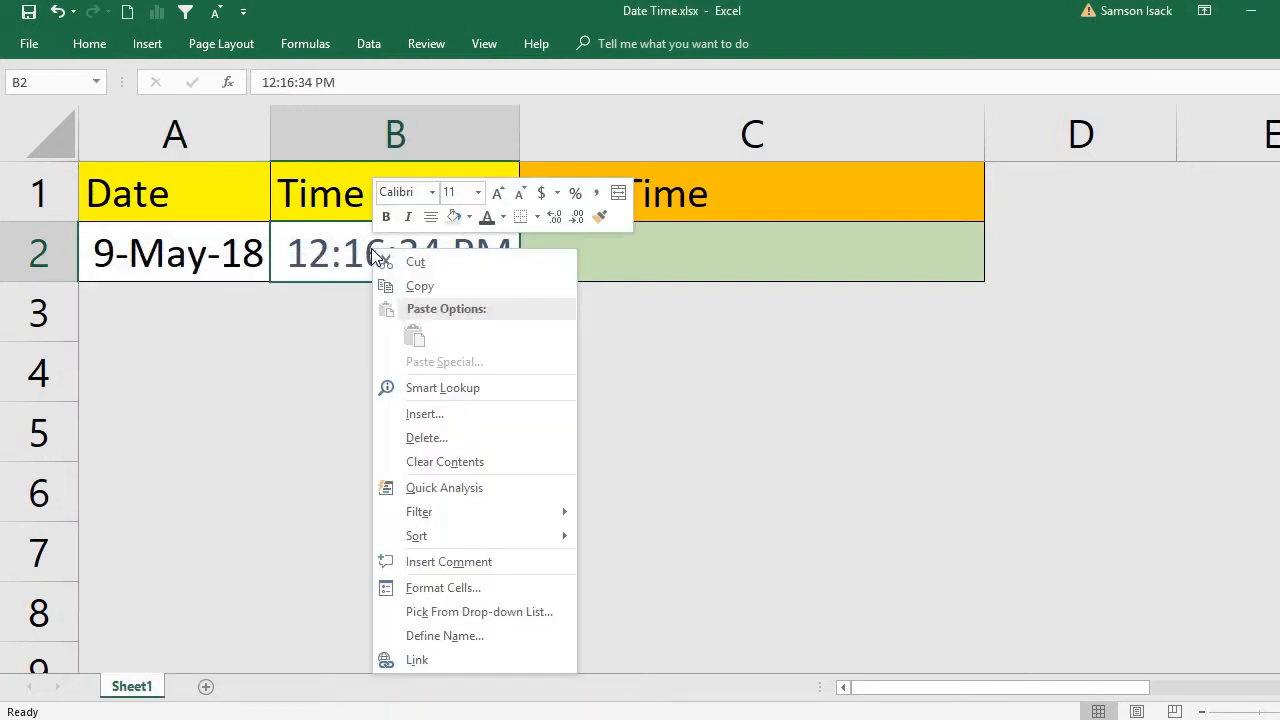
{"action": "left_click", "coordinate": [489, 587]}
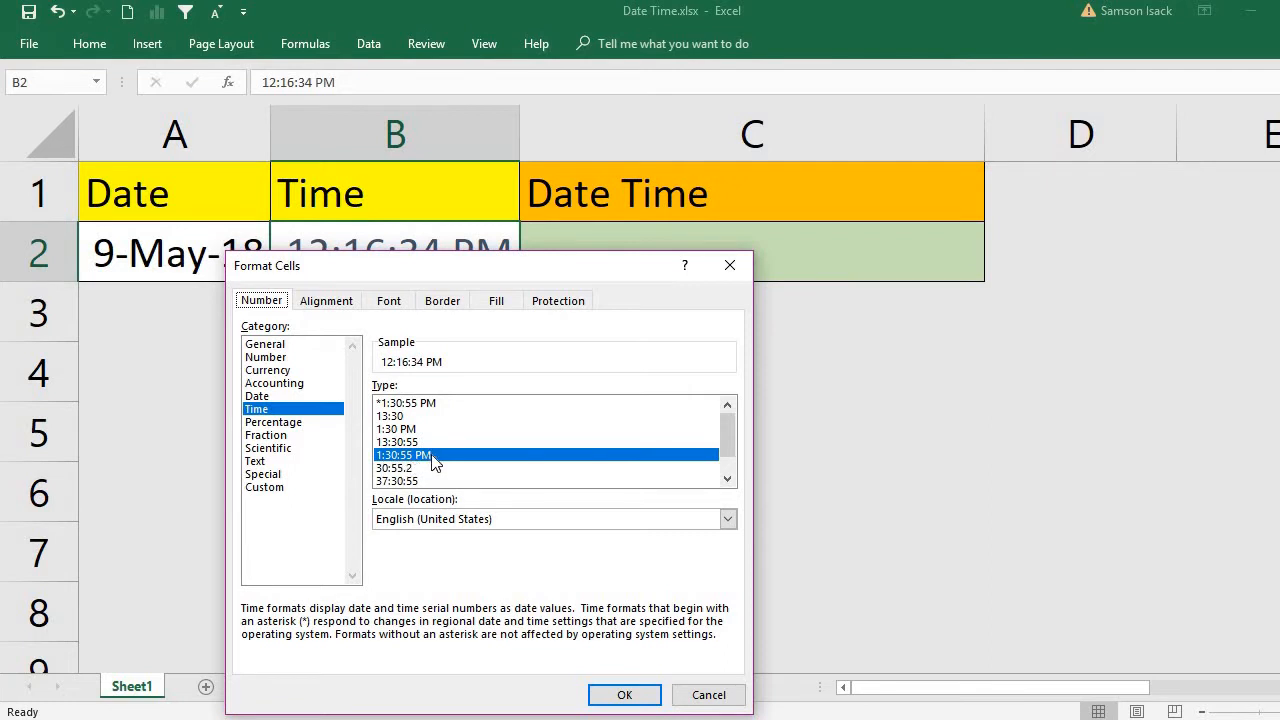
{"action": "left_click", "coordinate": [625, 695]}
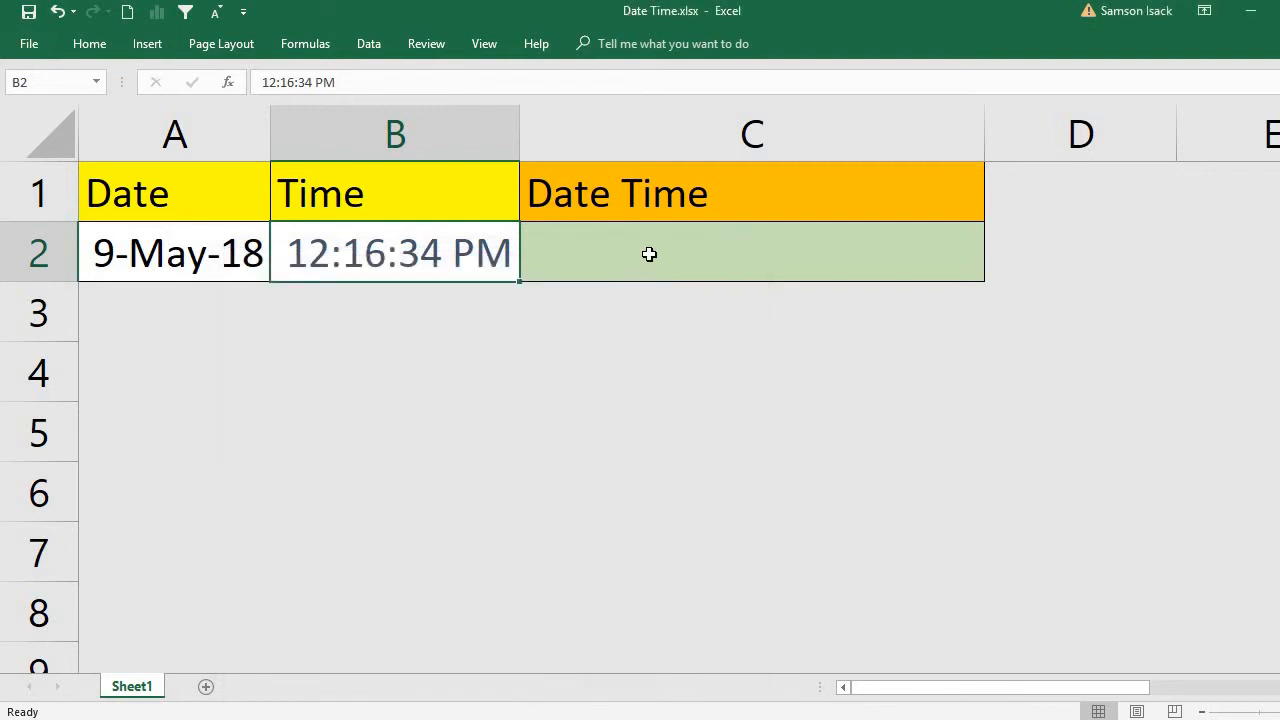
Try to give cell C2 the custom number format d-mmm-yyyy hh:mm:ss AM?PM, built from the d-mmm-yy code.
{"action": "left_click", "coordinate": [649, 254]}
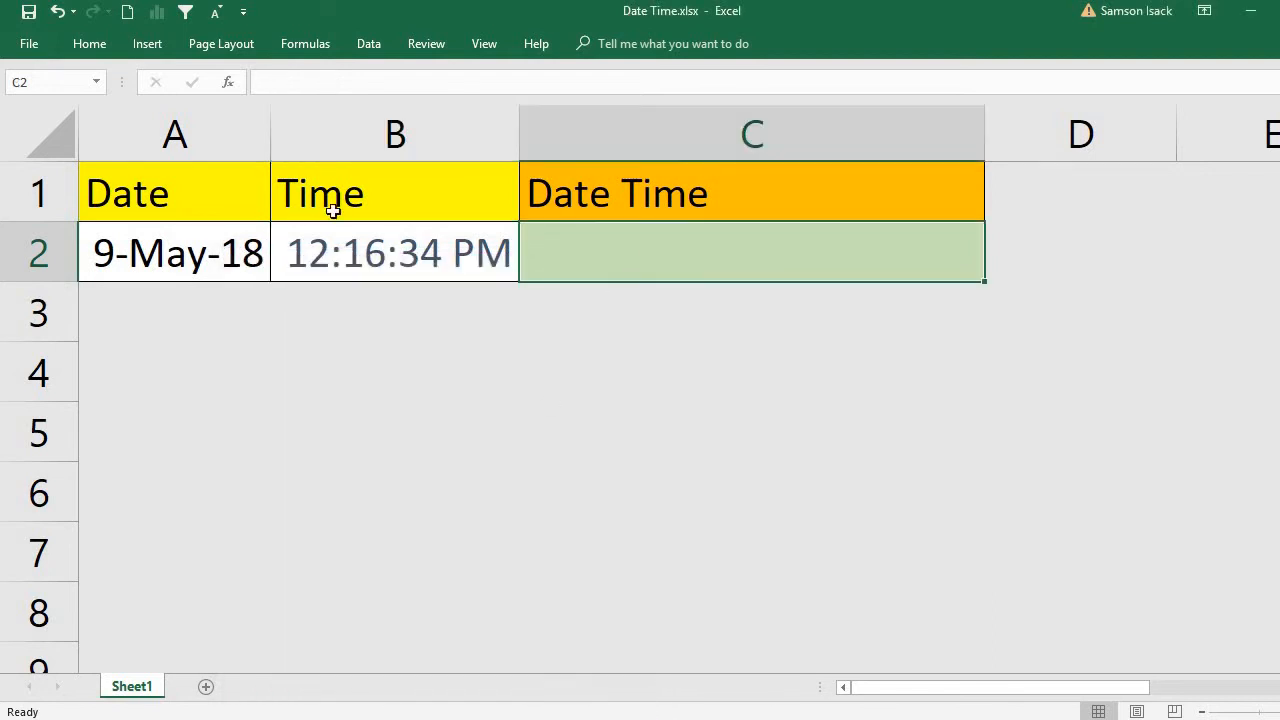
{"action": "right_click", "coordinate": [613, 264]}
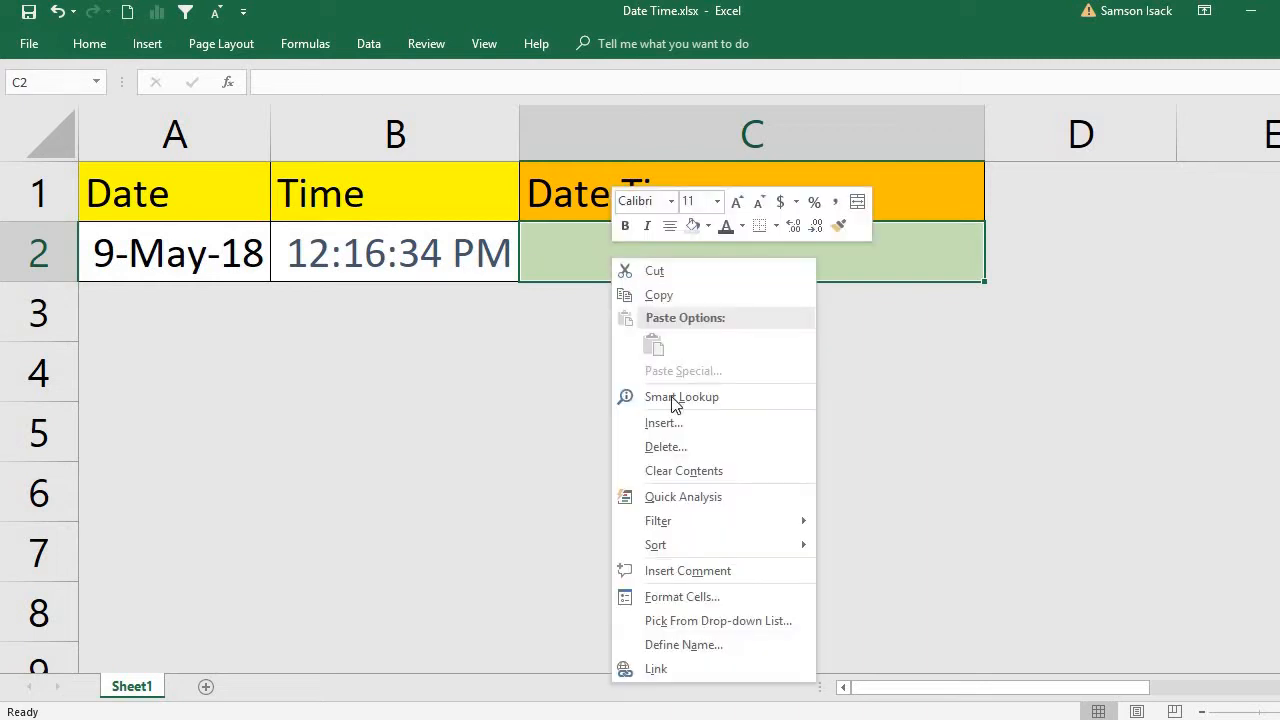
{"action": "left_click", "coordinate": [717, 597]}
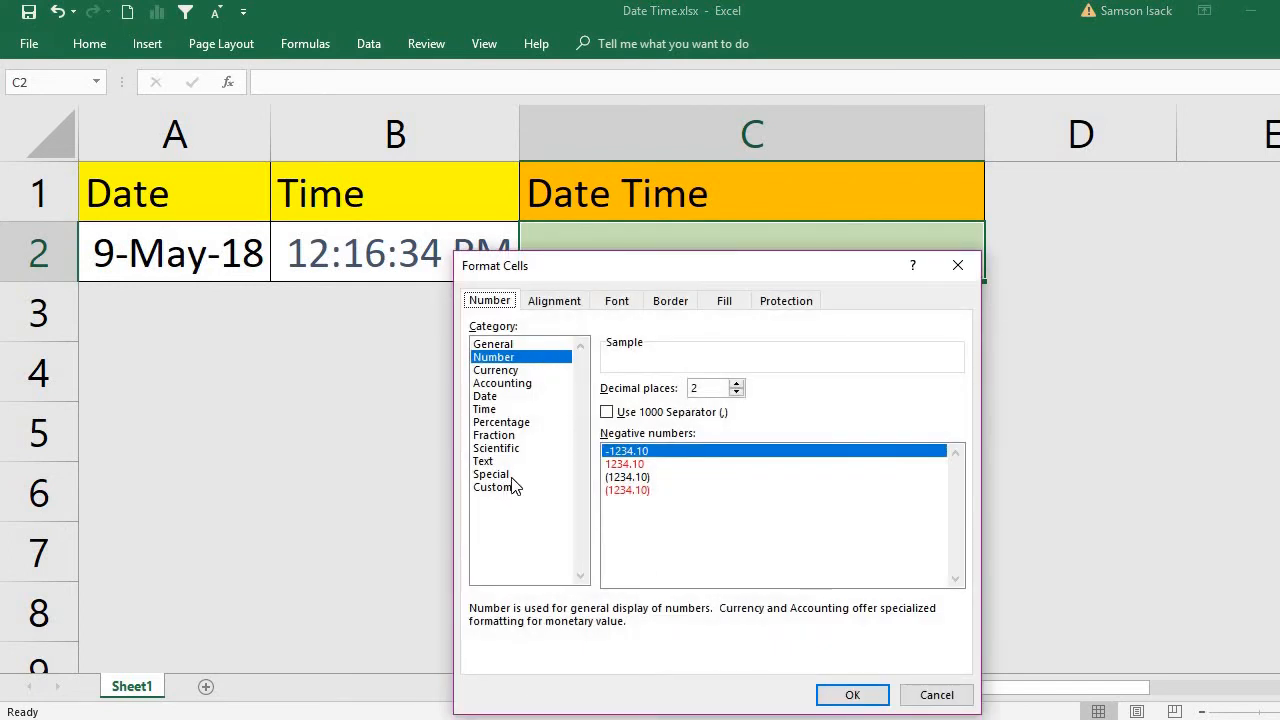
{"action": "left_click", "coordinate": [512, 489]}
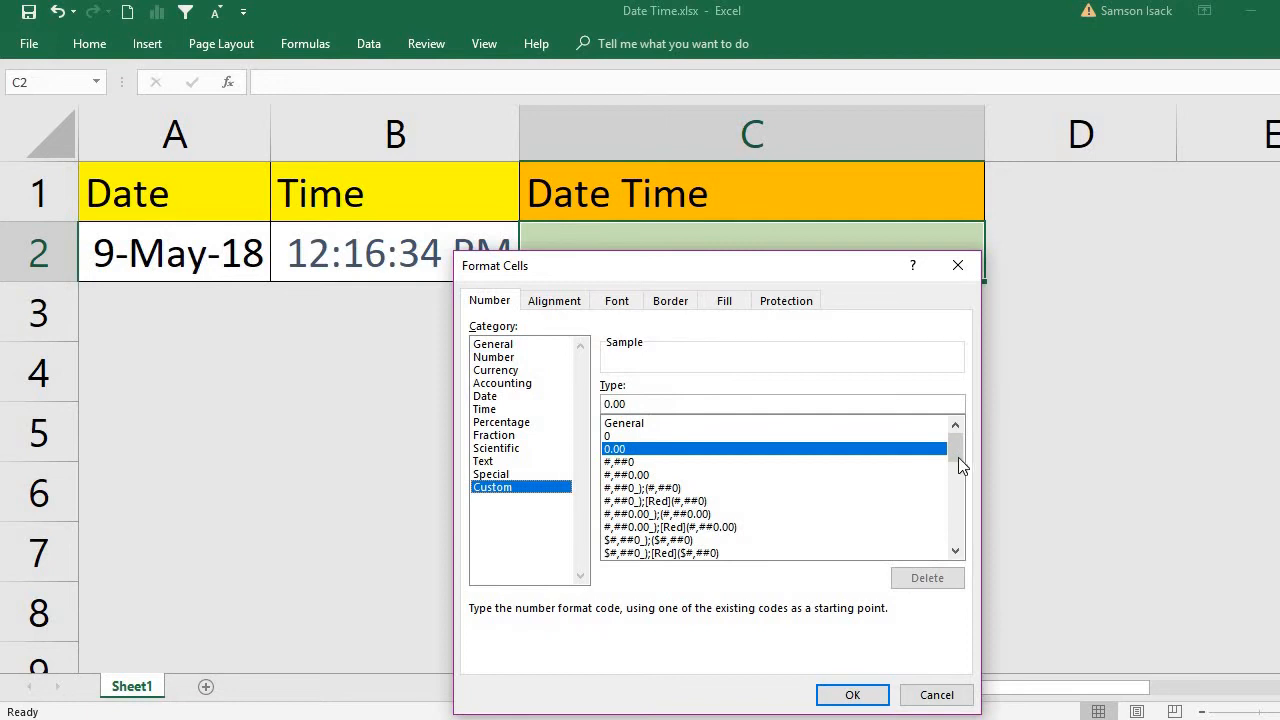
{"action": "left_click_drag", "start_coordinate": [958, 455], "coordinate": [966, 503]}
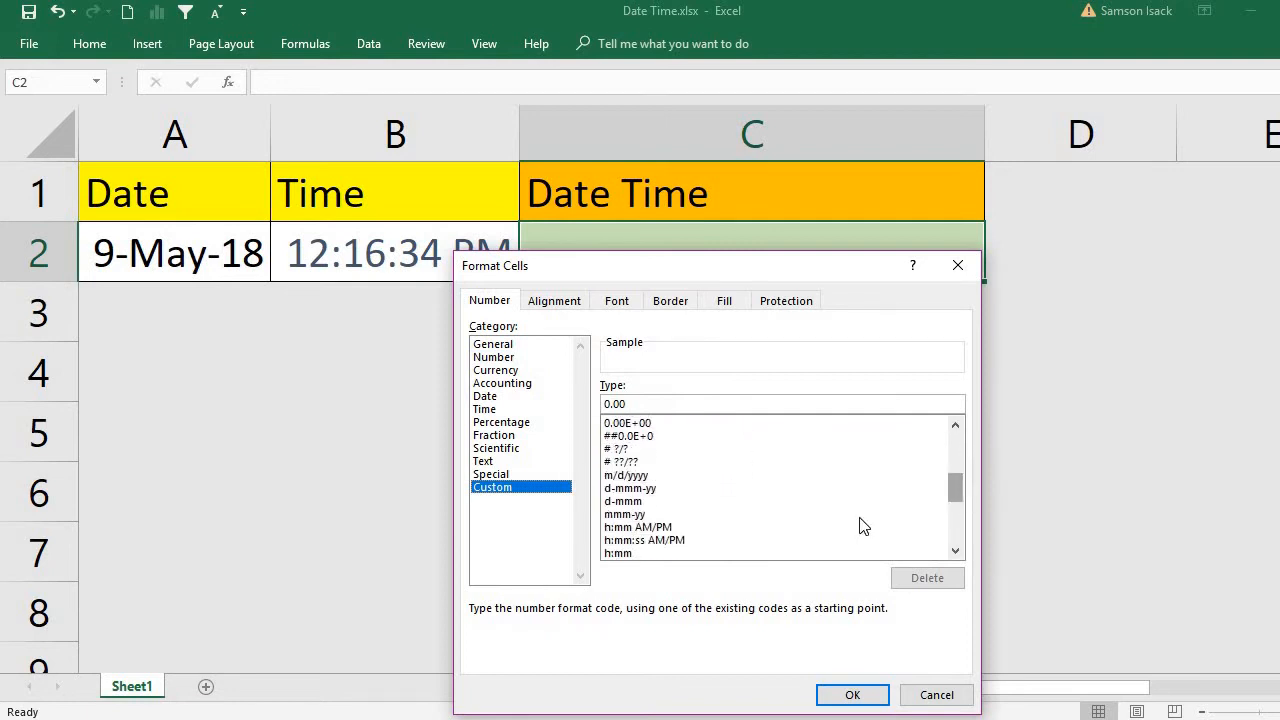
{"action": "left_click", "coordinate": [655, 489]}
{"action": "left_click", "coordinate": [686, 405]}
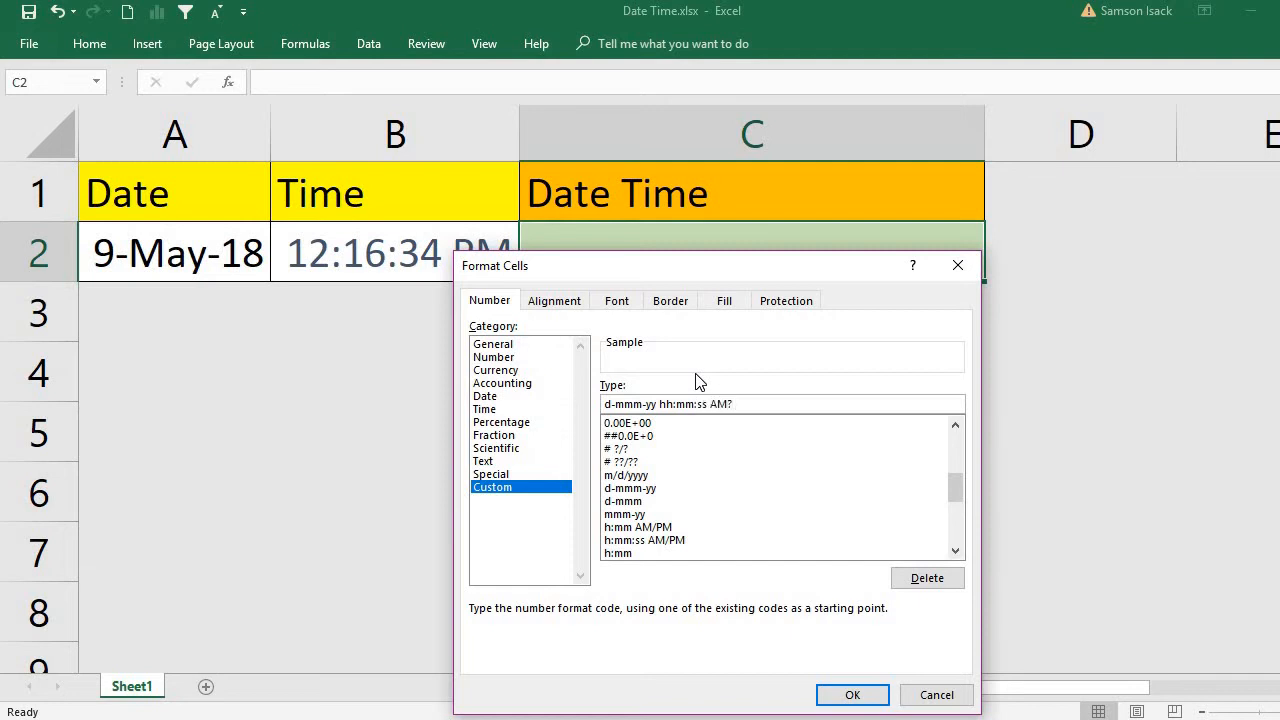
{"action": "left_click", "coordinate": [647, 403]}
{"action": "type", "text": "yy"}
{"action": "left_click", "coordinate": [866, 700]}
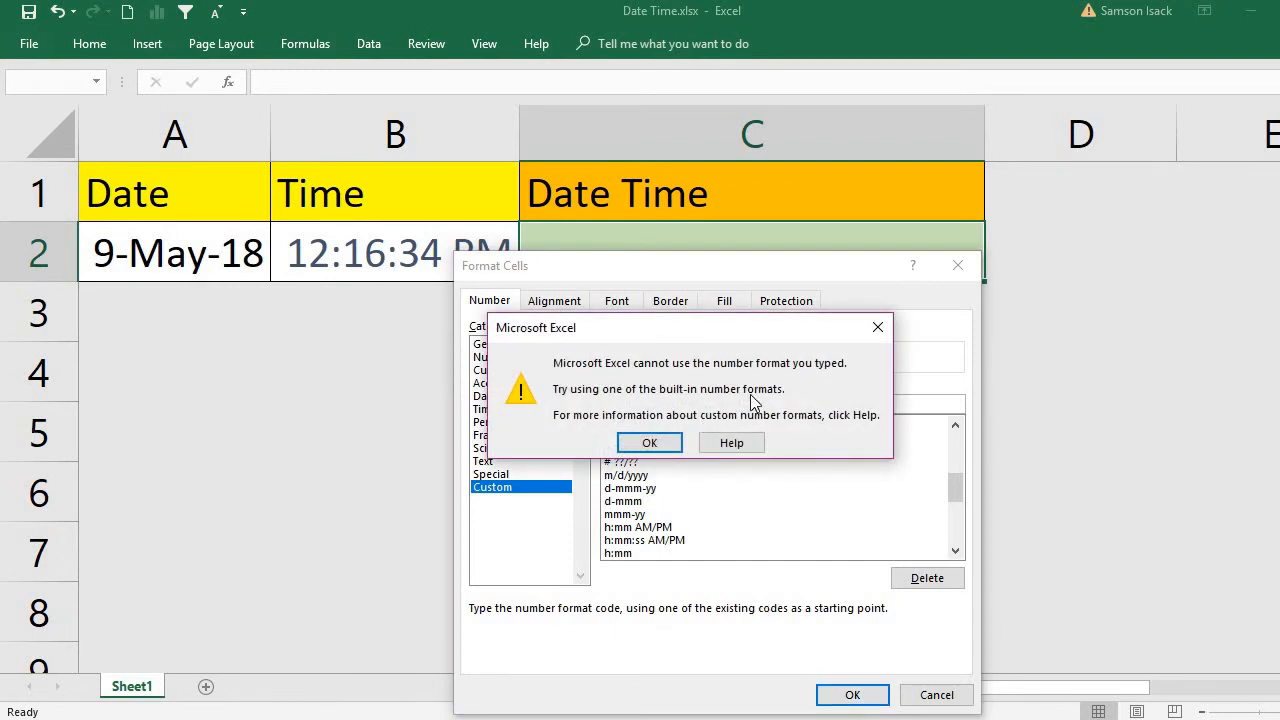
Dismiss the format error, correct C2's custom number format to d-mmm-yyyy hh:mm:ss AM/PM and apply it.
{"action": "left_click", "coordinate": [652, 442]}
{"action": "left_click", "coordinate": [669, 404]}
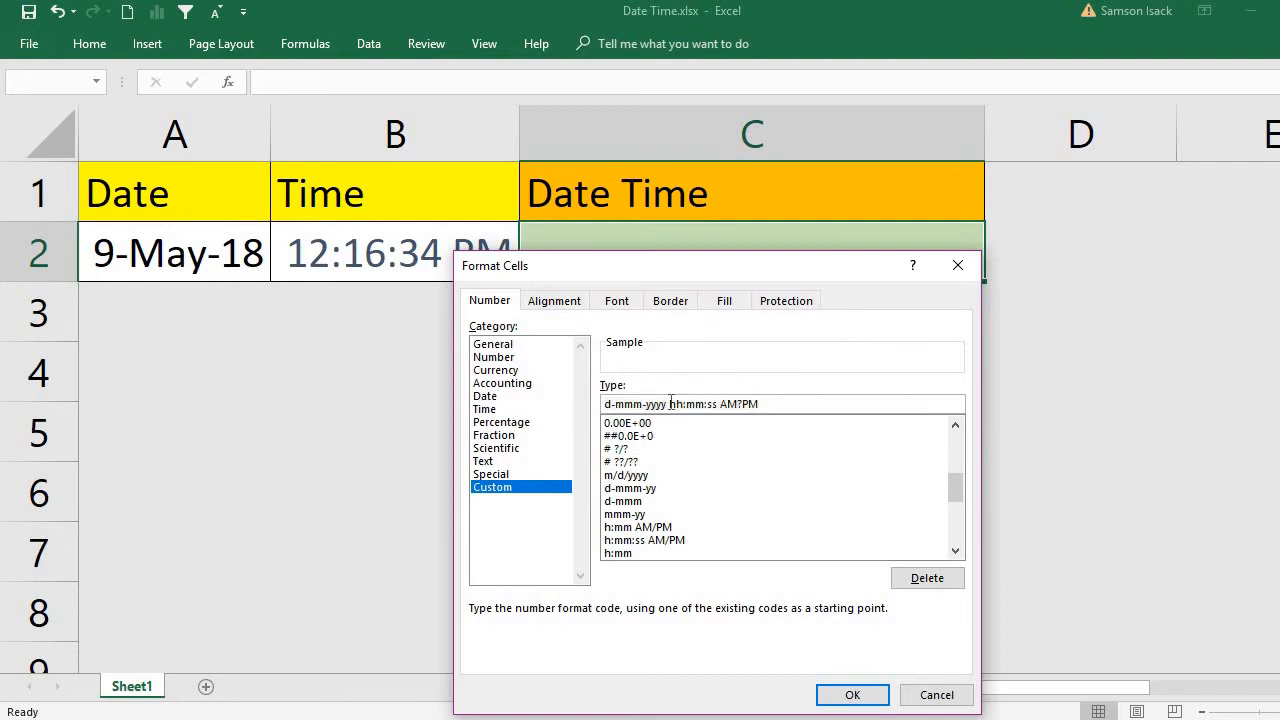
{"action": "left_click", "coordinate": [745, 404]}
{"action": "key", "text": "BackSpace"}
{"action": "type", "text": "/"}
{"action": "left_click", "coordinate": [846, 692]}
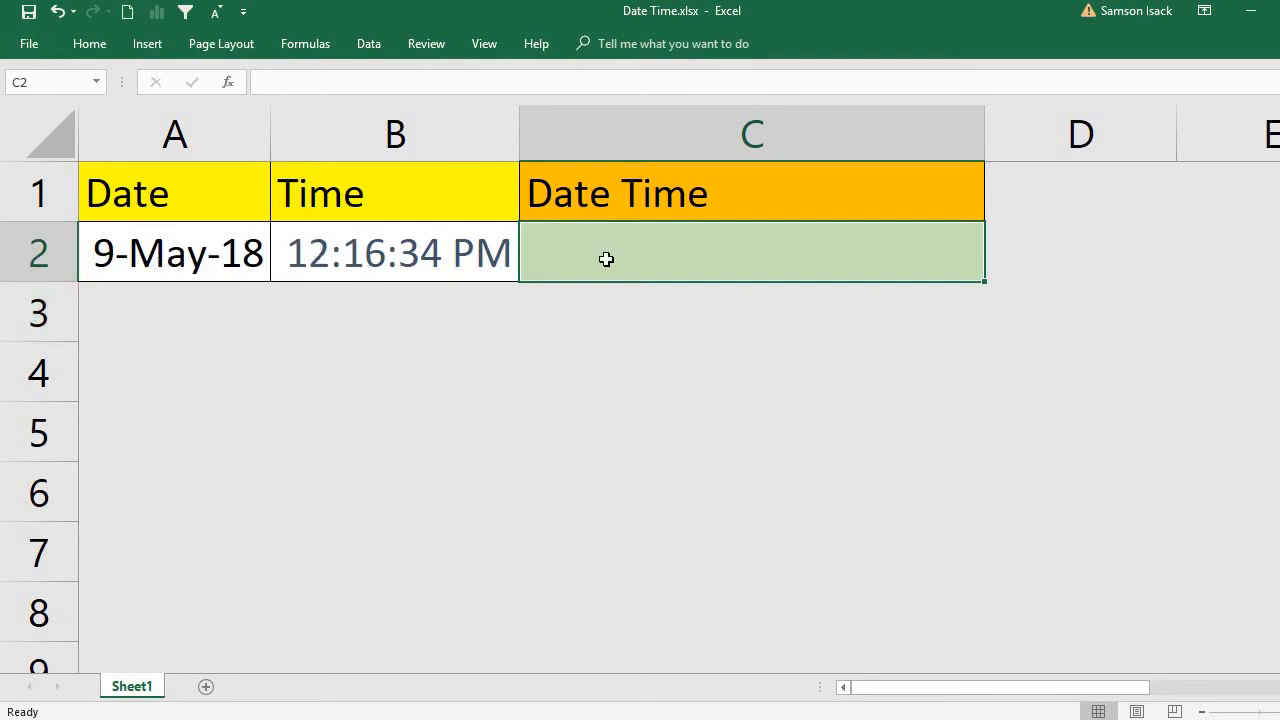
Enter the formula =A2+B2 in C2 to combine the date and time.
{"action": "type", "text": "="}
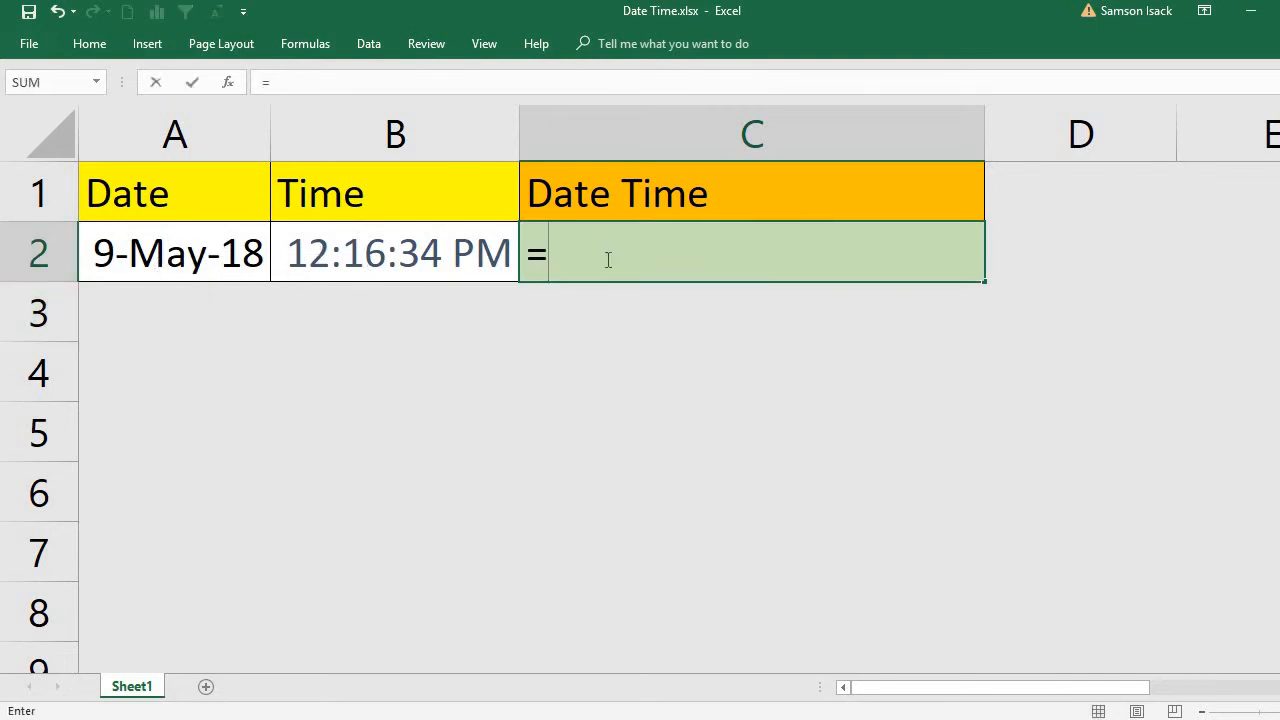
{"action": "left_click", "coordinate": [173, 261]}
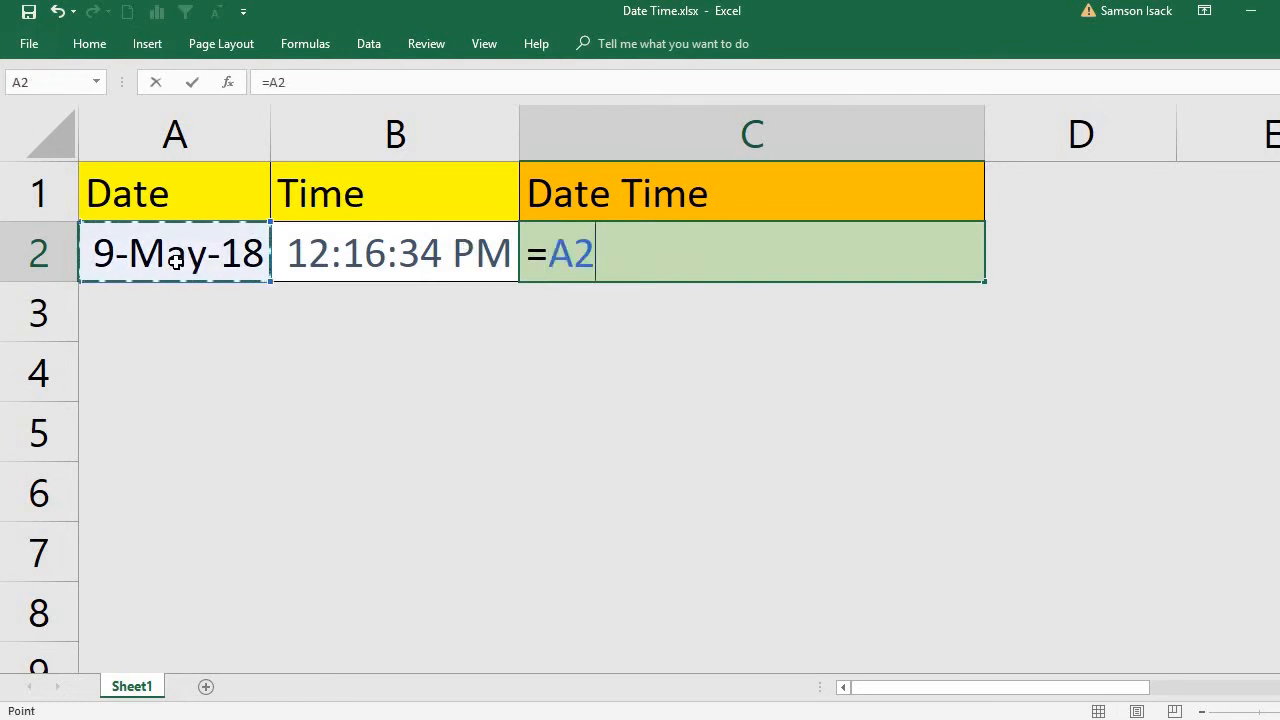
{"action": "type", "text": "+"}
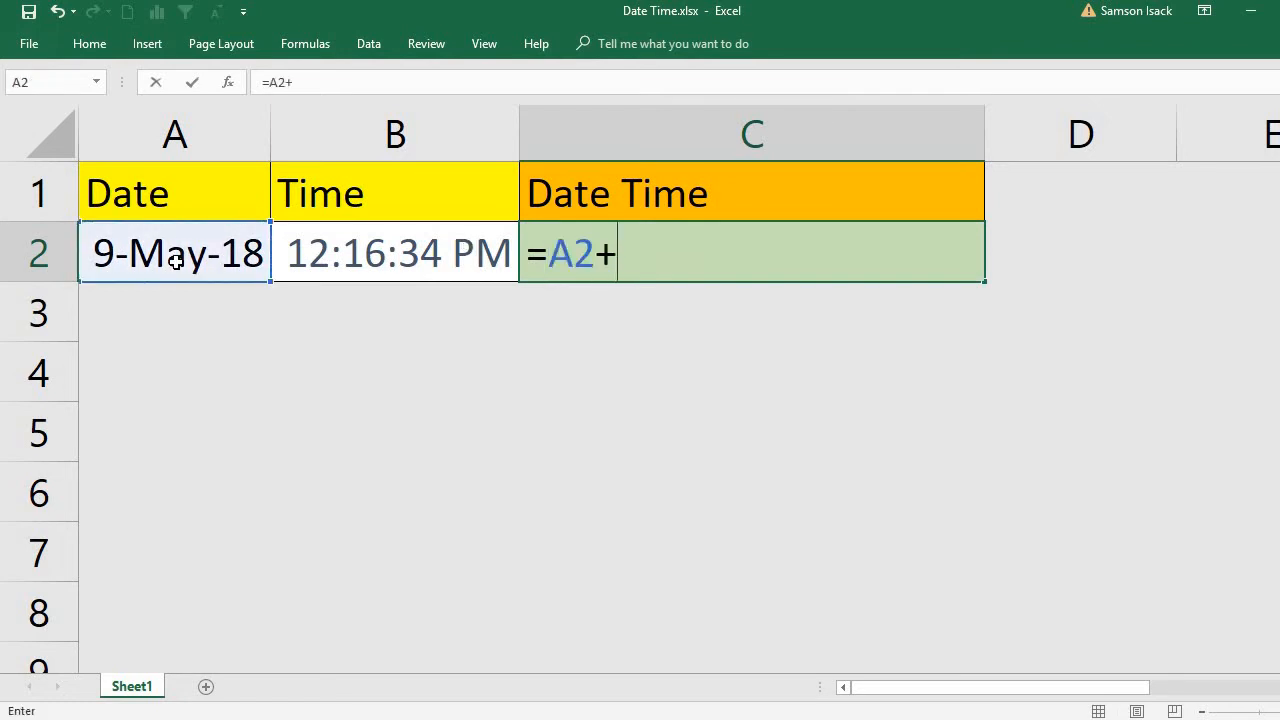
{"action": "left_click", "coordinate": [380, 246]}
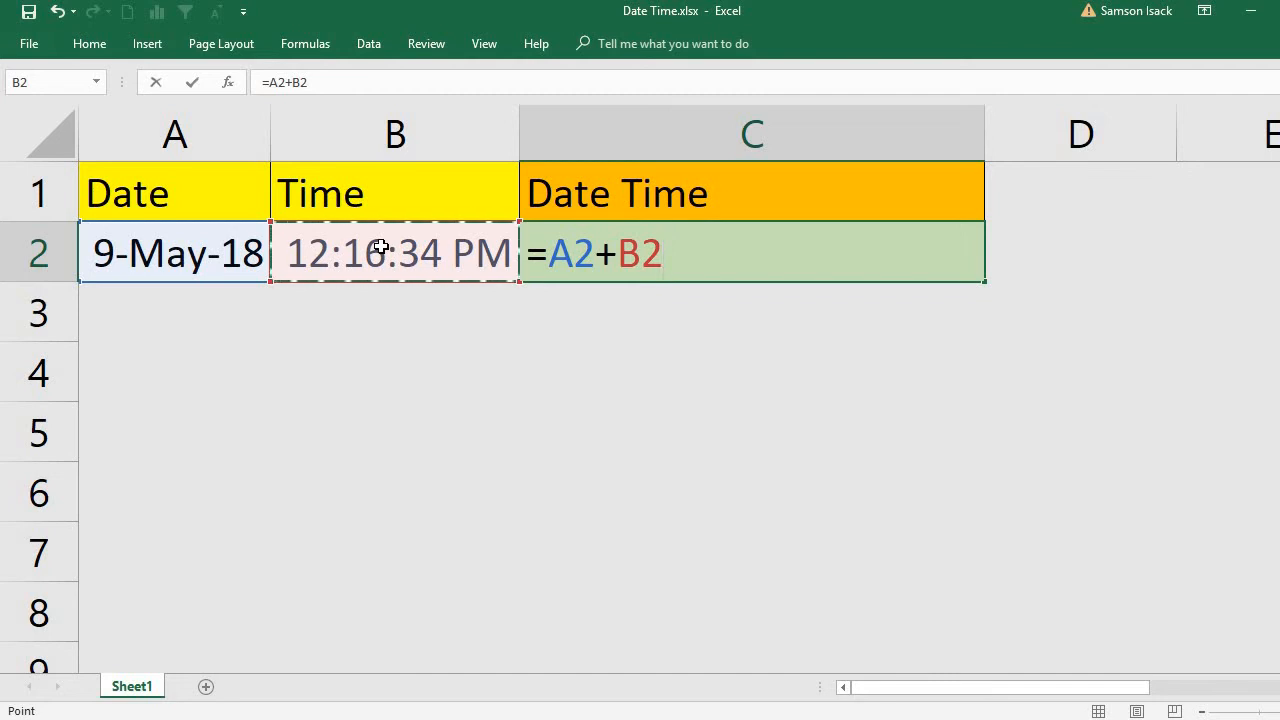
{"action": "key", "text": "Return"}
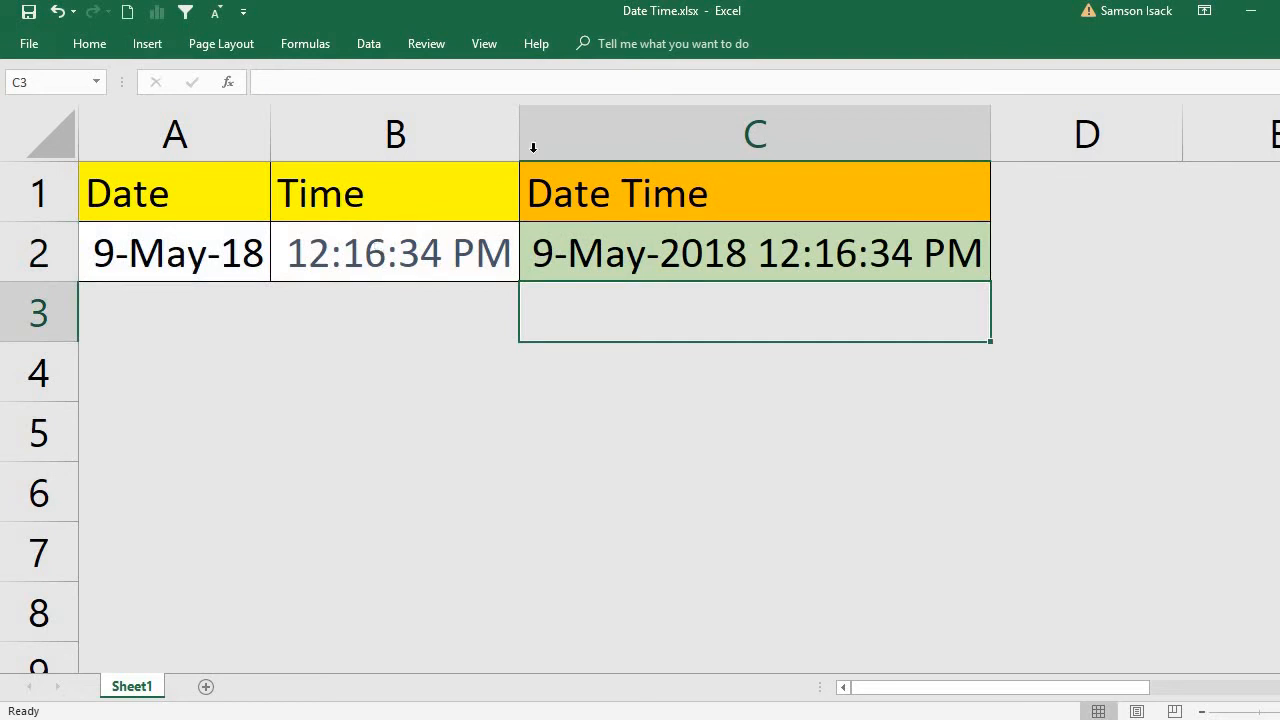
{"action": "left_click", "coordinate": [606, 252]}
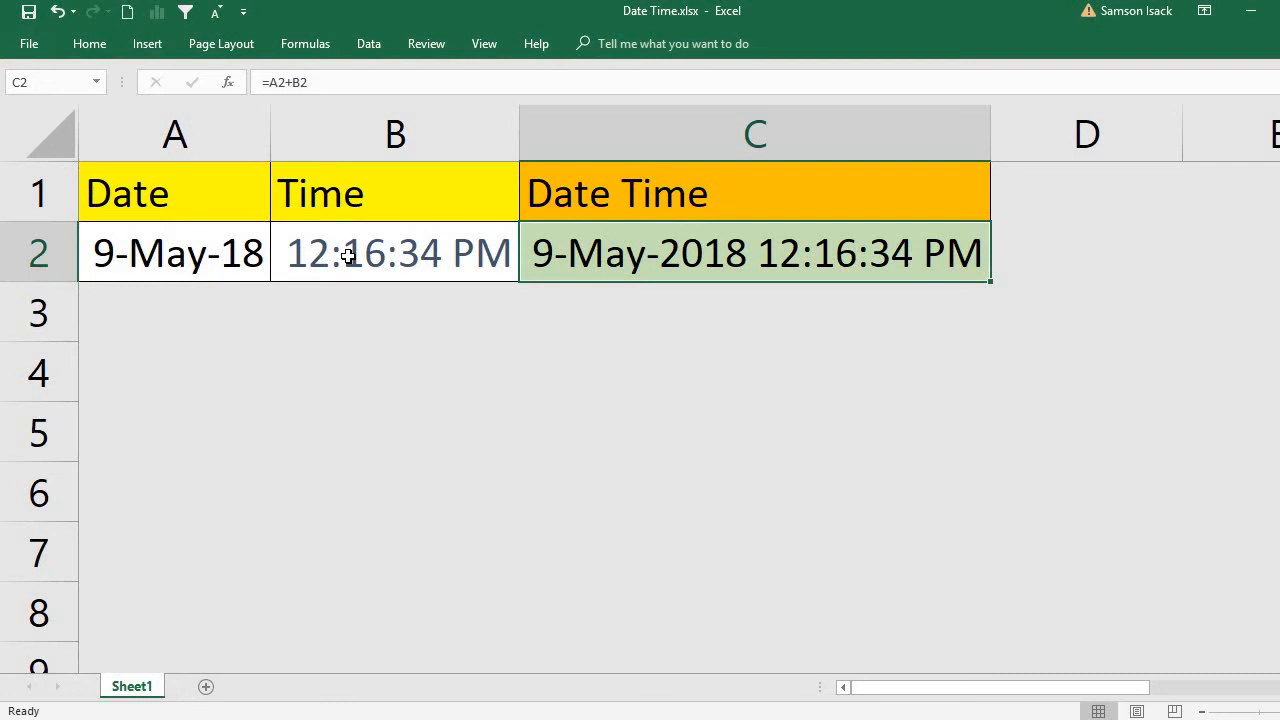
{"action": "left_click", "coordinate": [180, 249]}
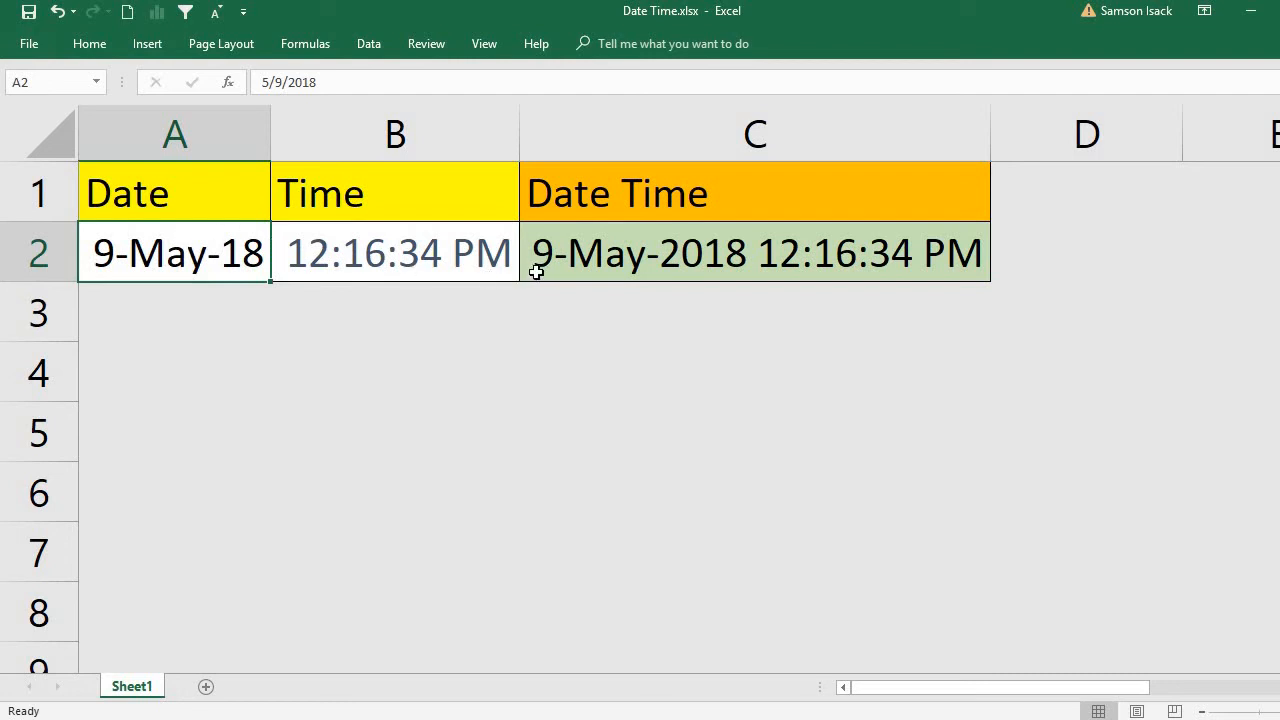
Format the combined date-time in C2 as a Number with 2 decimal places.
{"action": "left_click", "coordinate": [584, 261]}
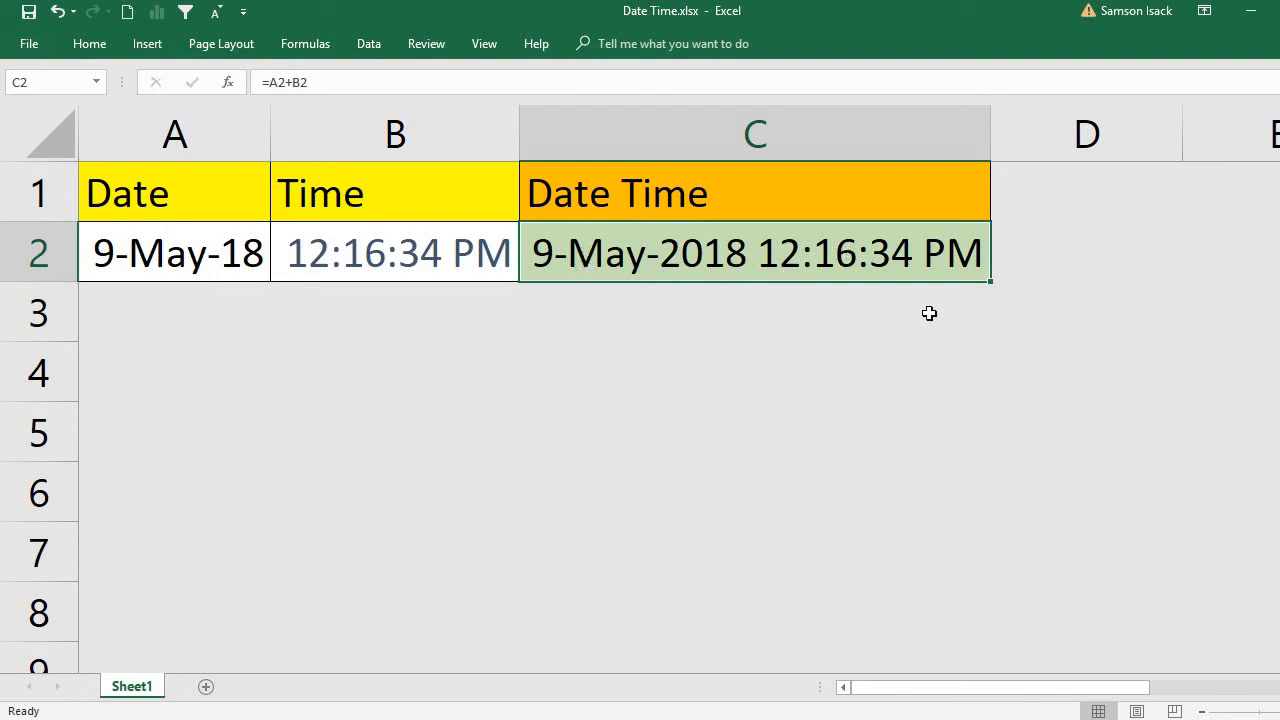
{"action": "right_click", "coordinate": [845, 262]}
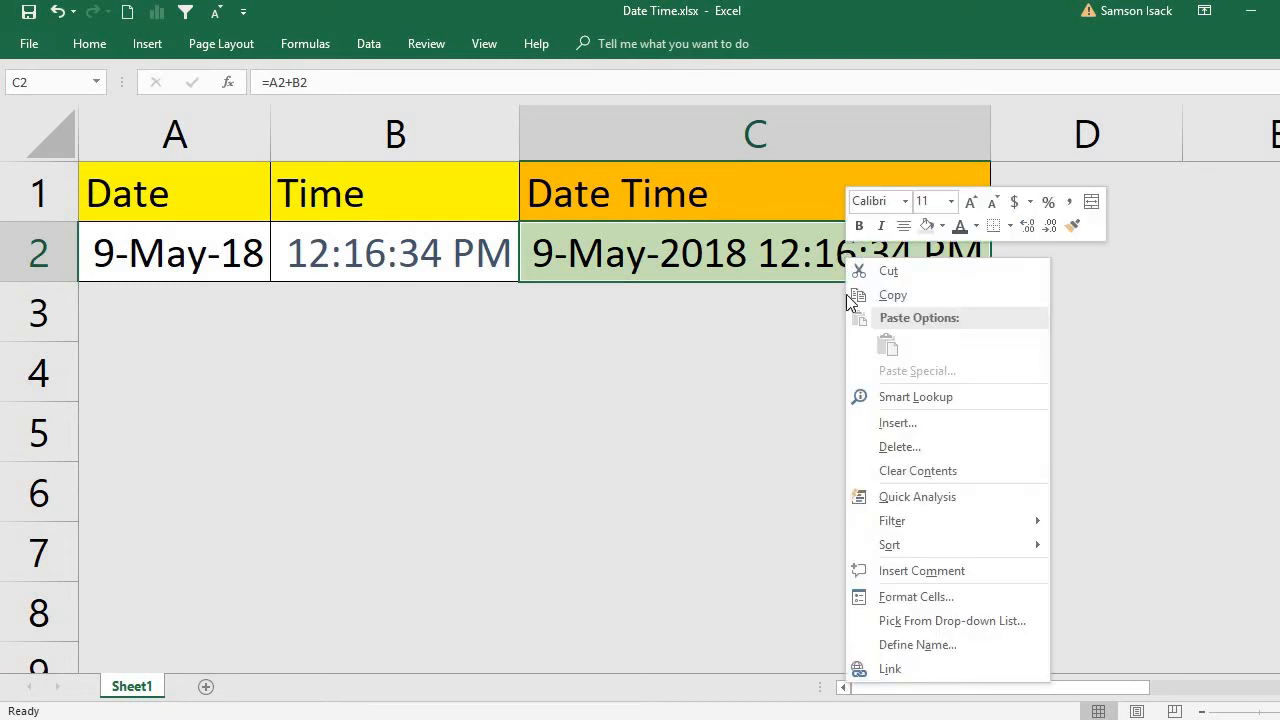
{"action": "left_click", "coordinate": [873, 598]}
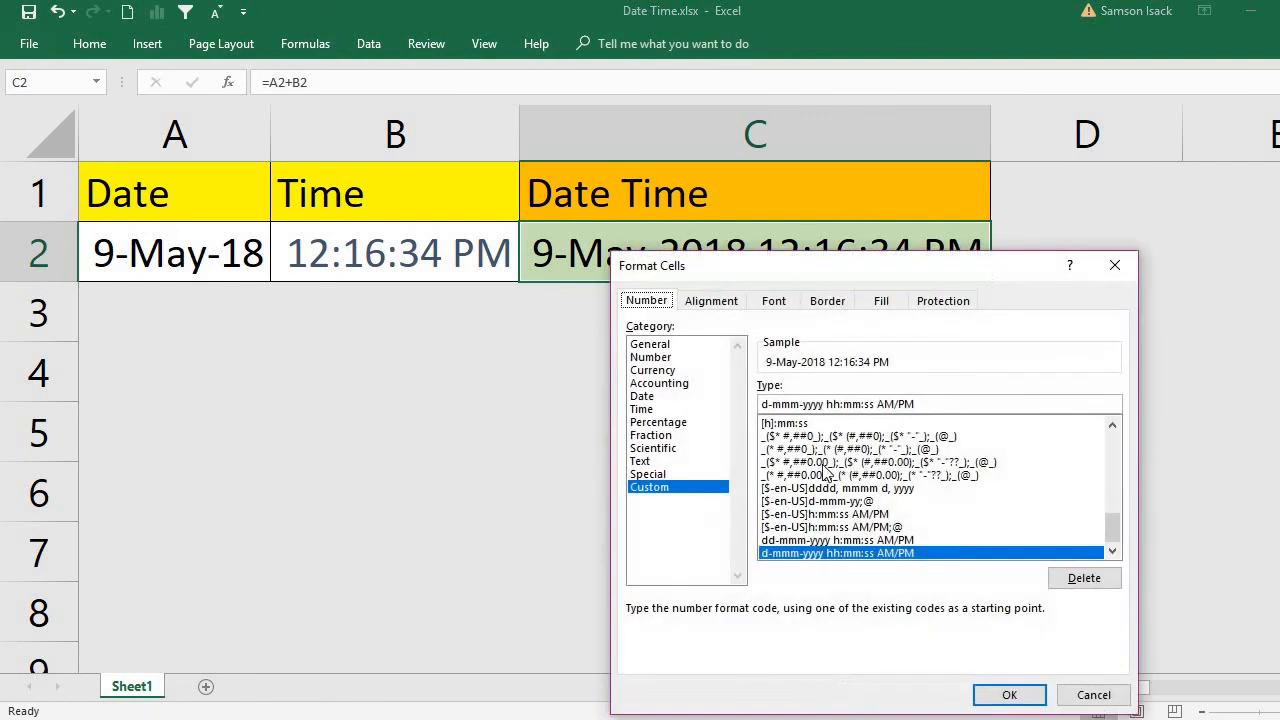
{"action": "left_click", "coordinate": [671, 357]}
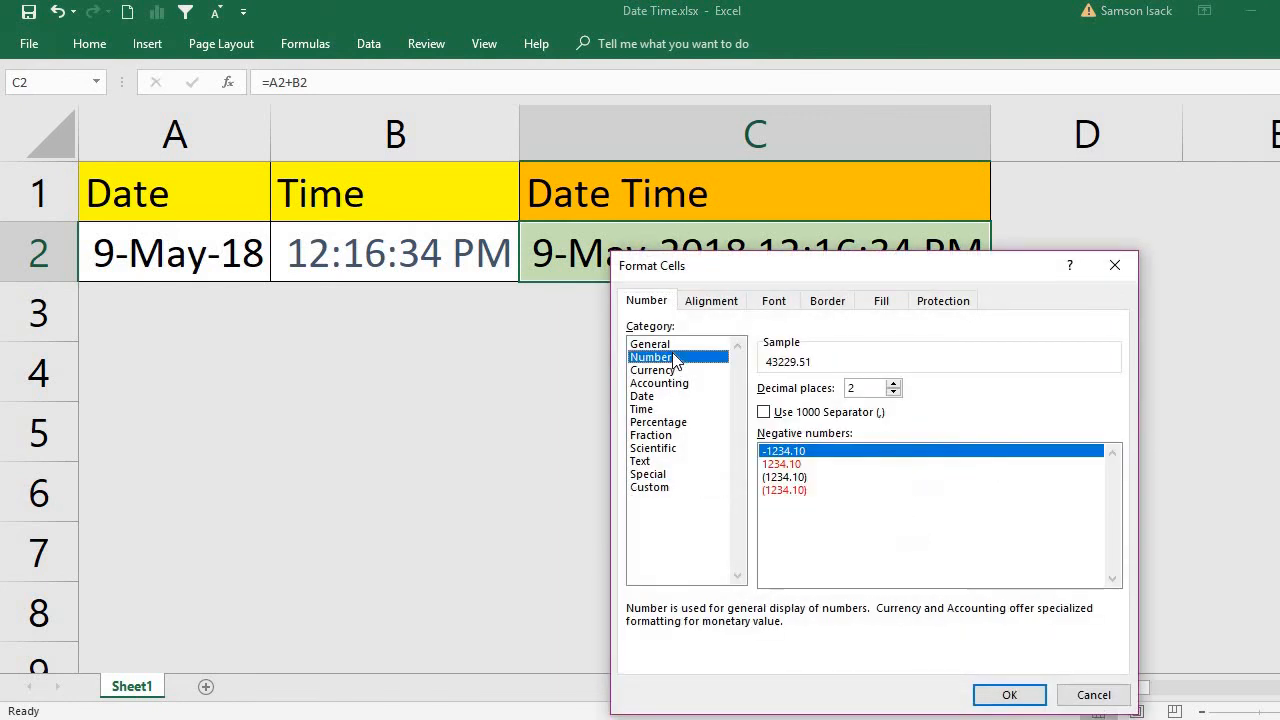
{"action": "left_click", "coordinate": [1009, 700]}
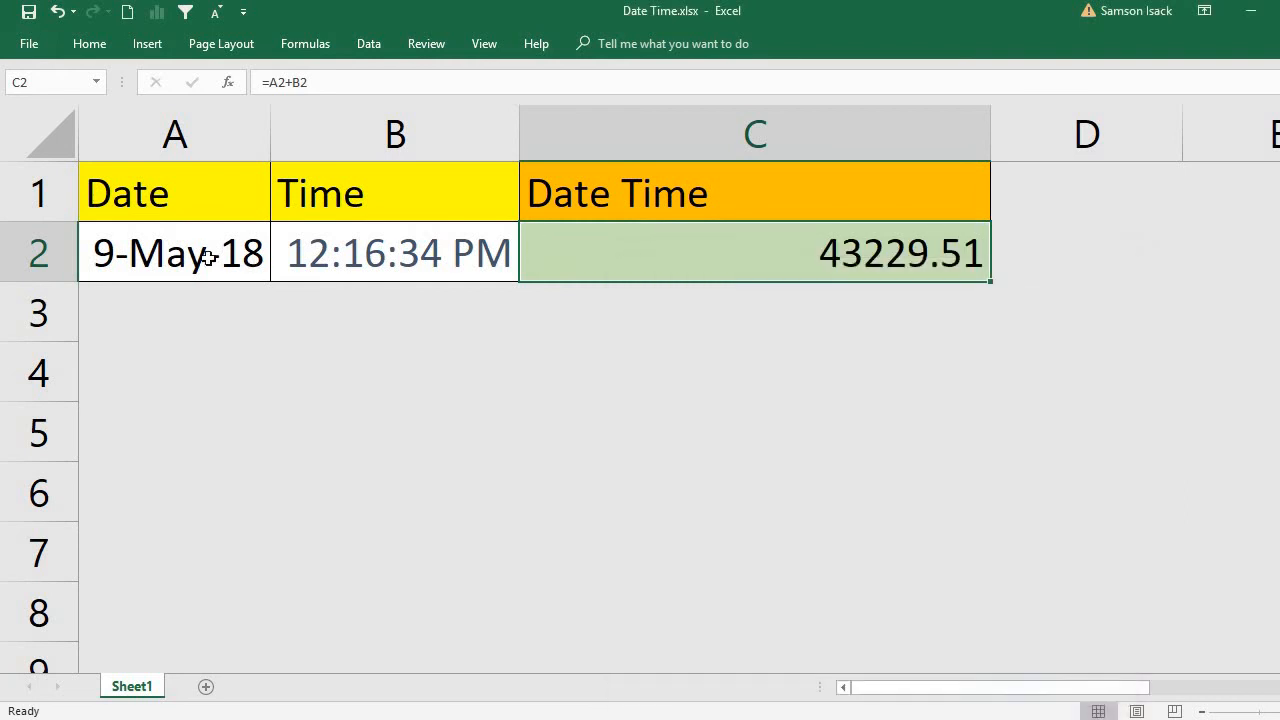
Format the date and time cells A2:B2 as Number with 2 decimal places.
{"action": "left_click_drag", "start_coordinate": [243, 254], "coordinate": [337, 261]}
{"action": "right_click", "coordinate": [337, 262]}
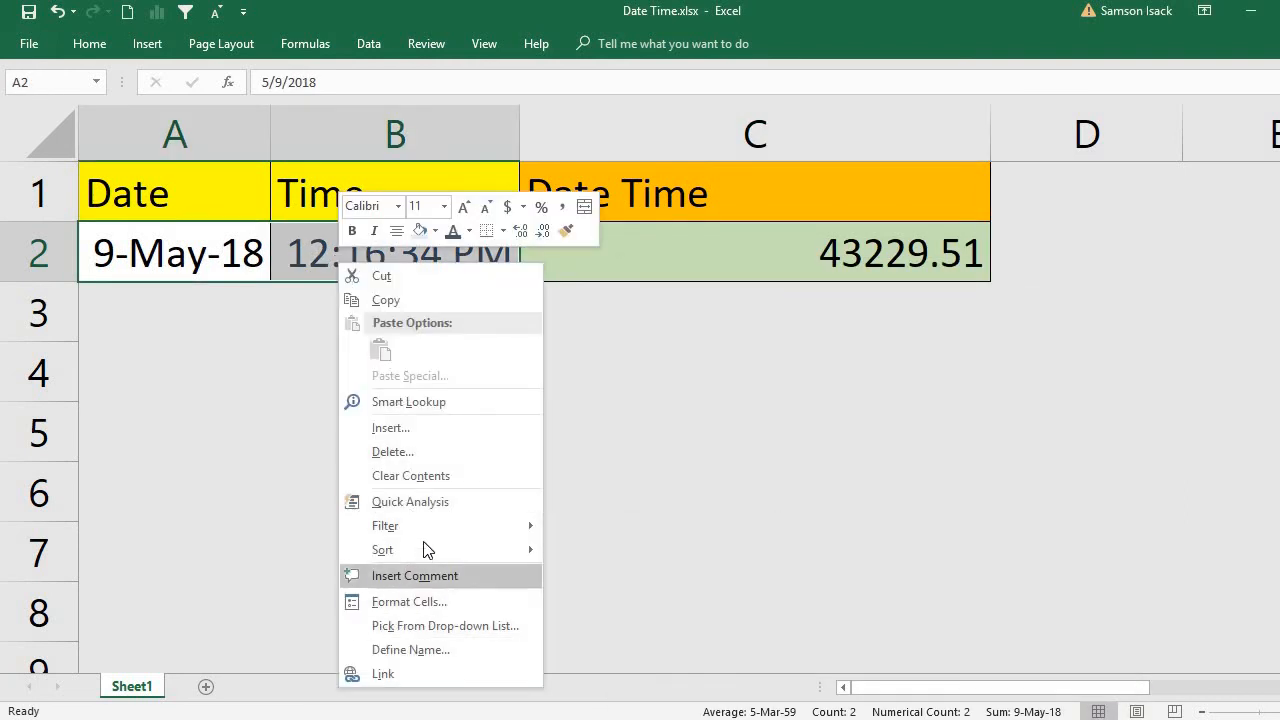
{"action": "left_click", "coordinate": [419, 598]}
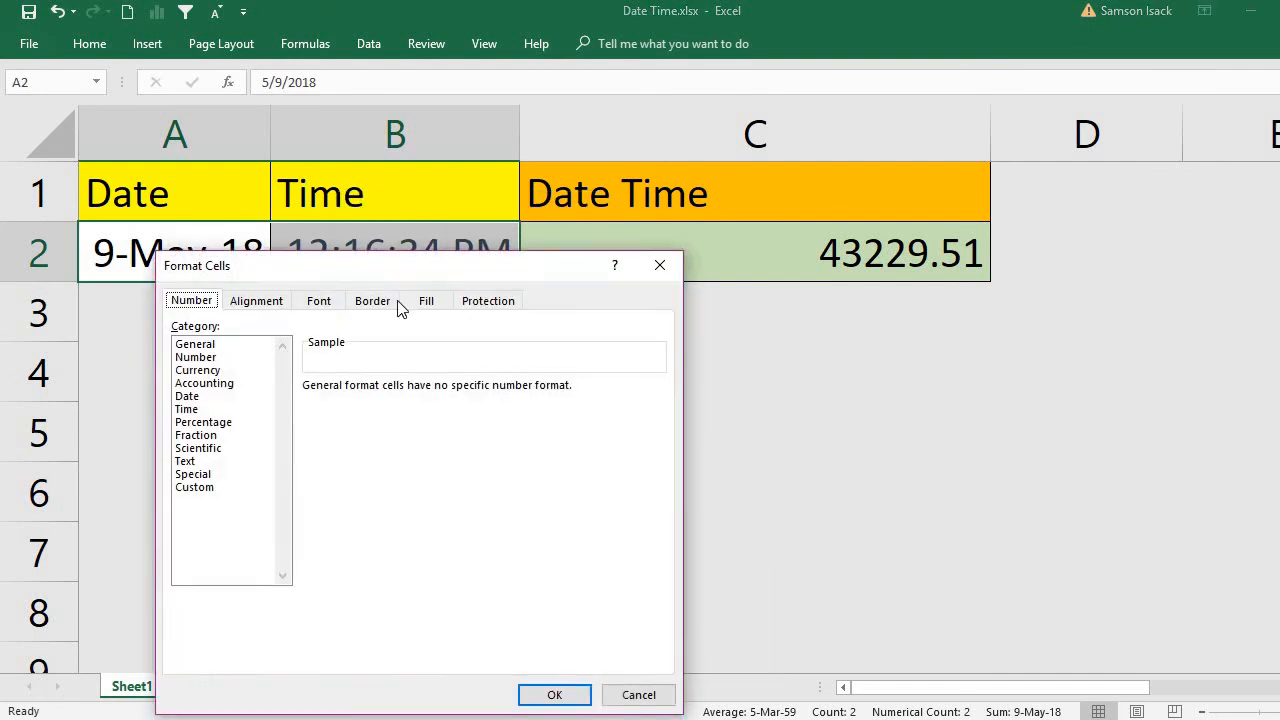
{"action": "left_click", "coordinate": [229, 357]}
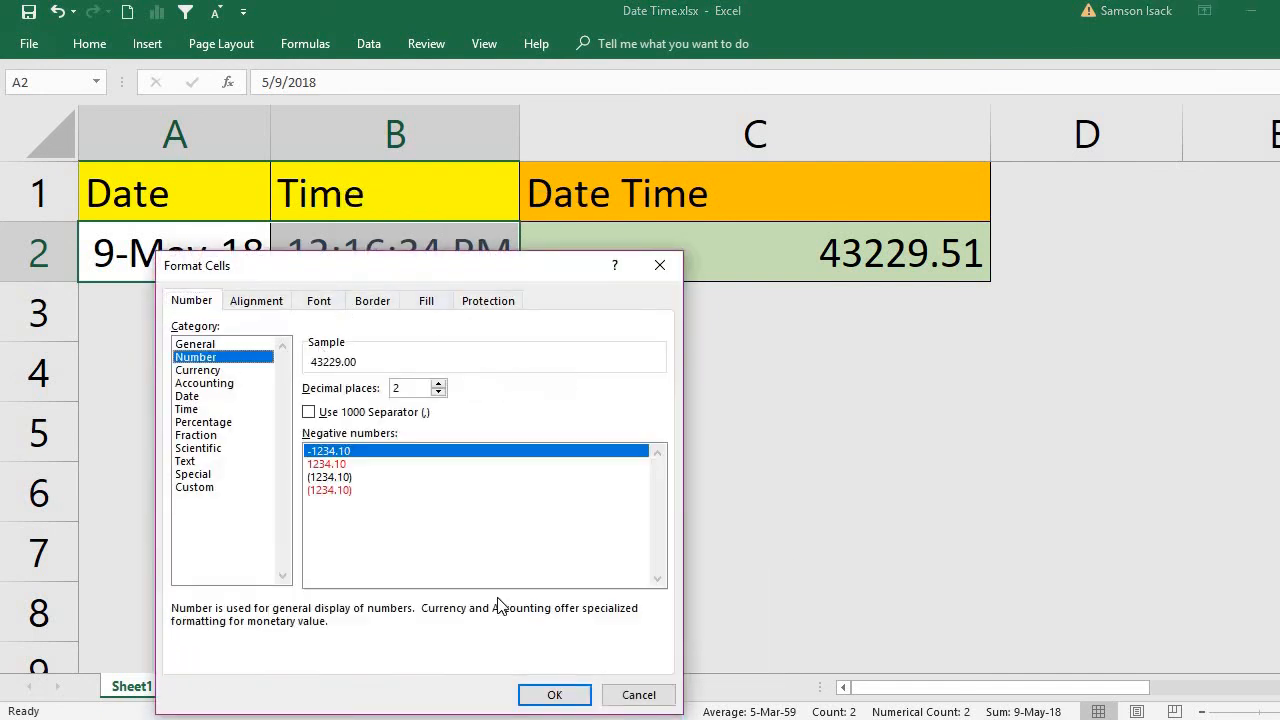
{"action": "left_click", "coordinate": [548, 693]}
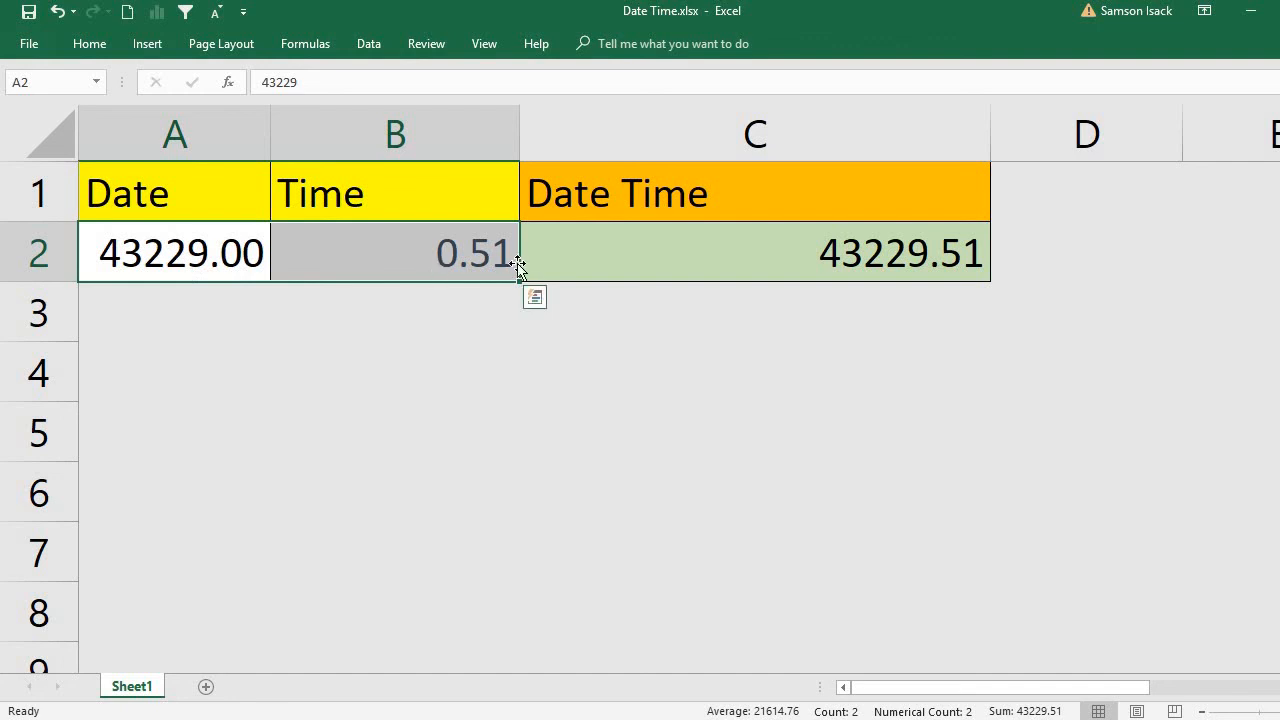
Undo the Number formatting of A2:B2 and C2.
{"action": "left_click", "coordinate": [785, 240]}
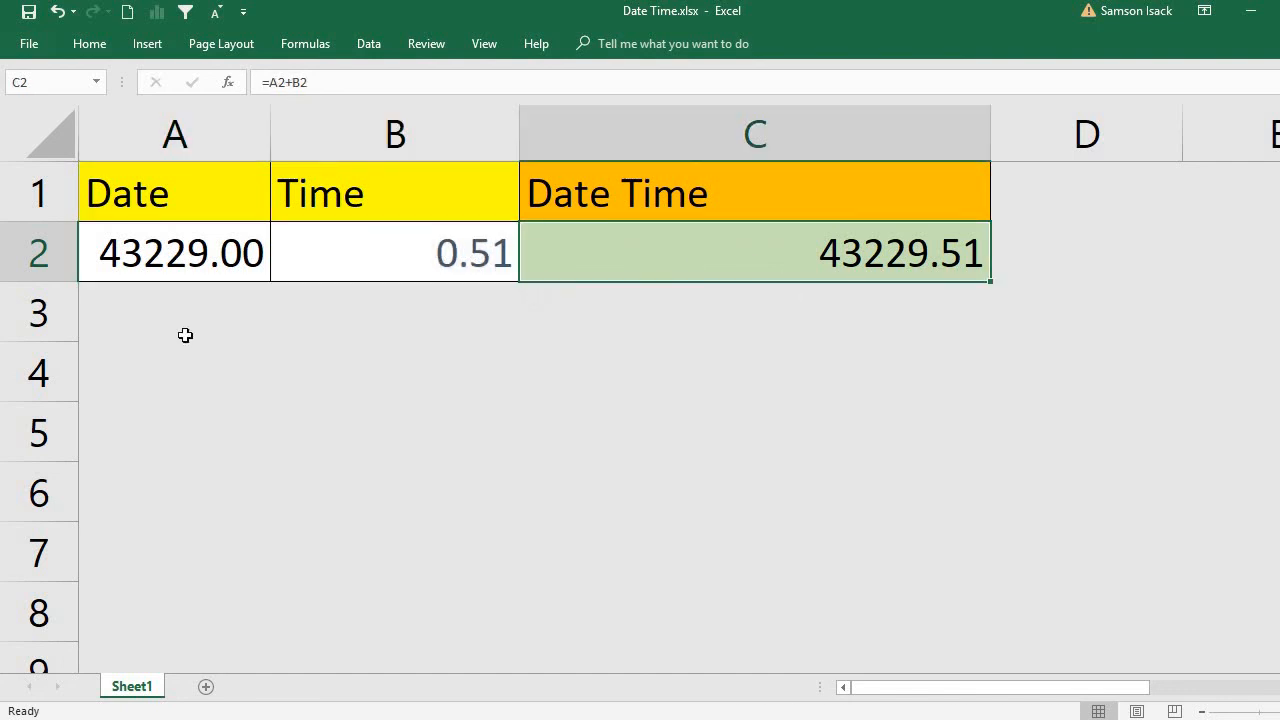
{"action": "left_click", "coordinate": [66, 10]}
{"action": "left_click", "coordinate": [66, 10]}
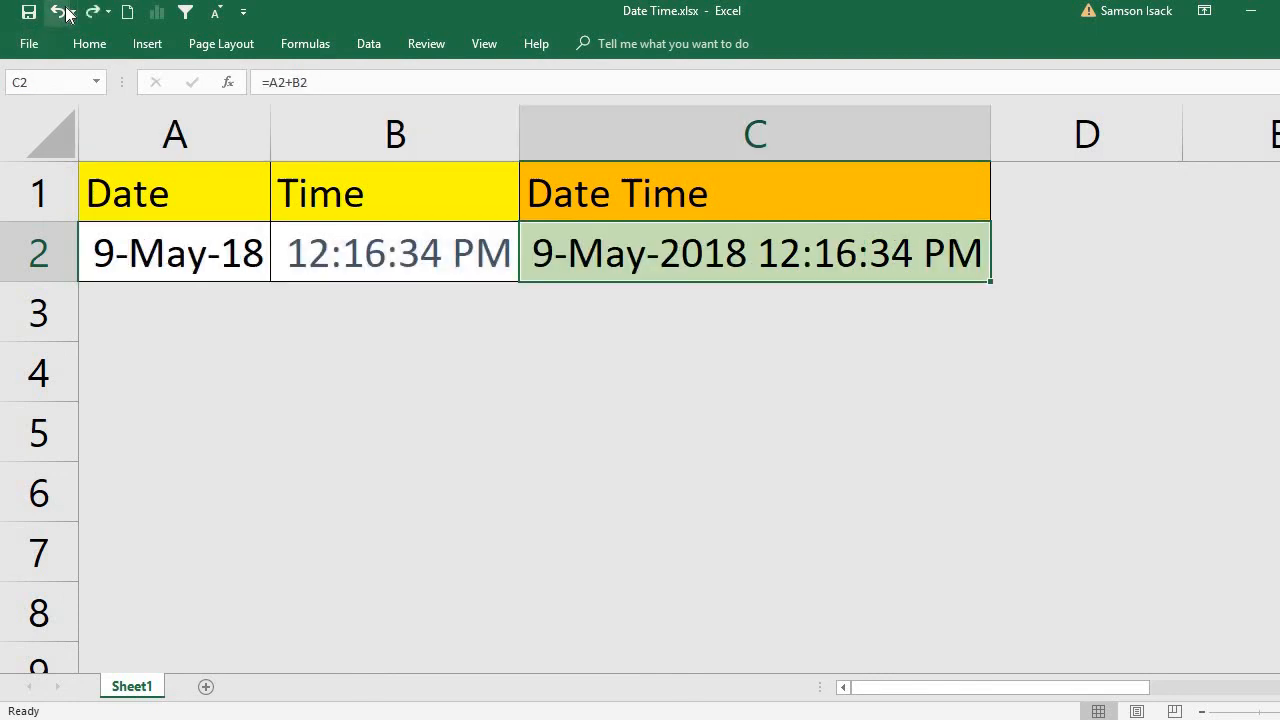
{"action": "left_click", "coordinate": [184, 412]}
{"action": "left_click", "coordinate": [147, 346]}
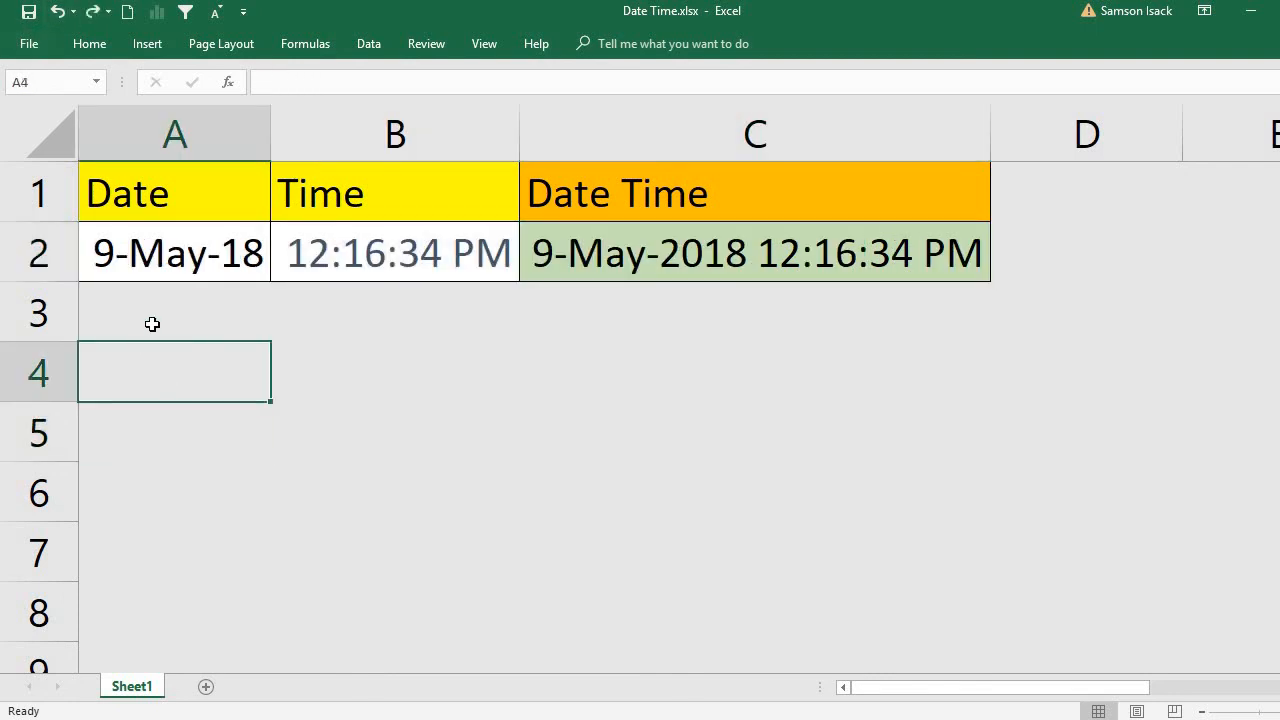
{"action": "left_click", "coordinate": [152, 324]}
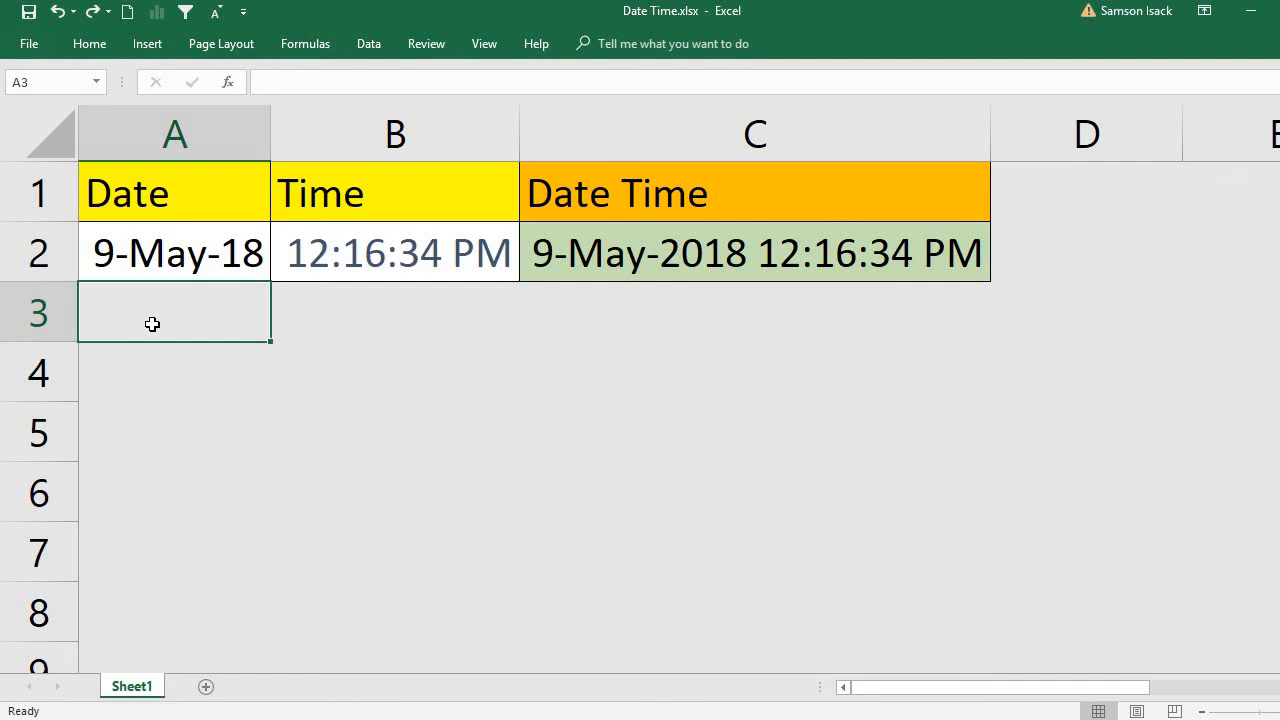